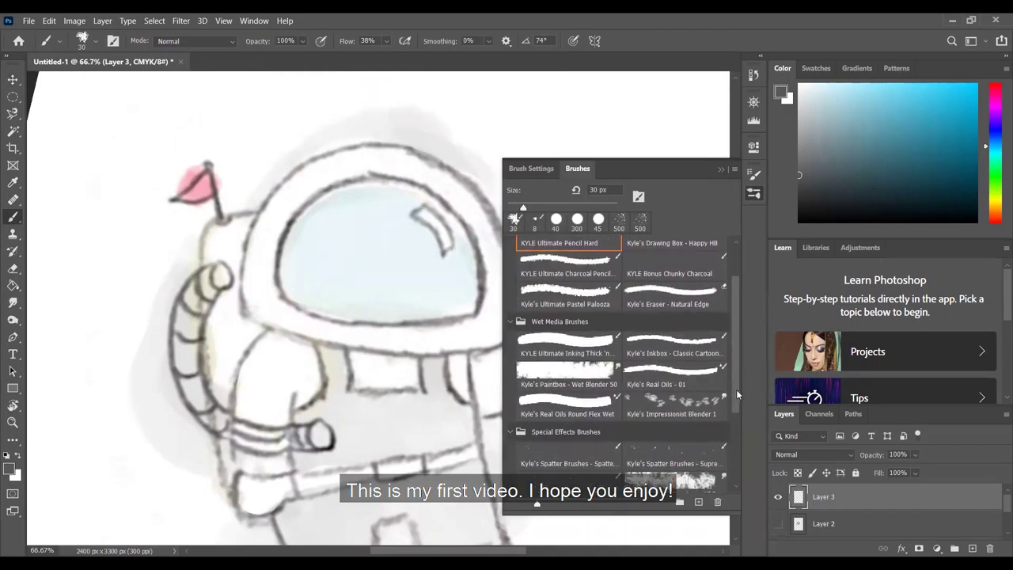
Step: Ink the trousers' outline over the sketch with a 25 px pencil brush, redoing the inner leg and hem stroke
{"action": "scroll", "coordinate": [736, 392], "scroll_direction": "down", "scroll_amount": 5}
{"action": "scroll", "coordinate": [736, 400], "scroll_direction": "down", "scroll_amount": 3}
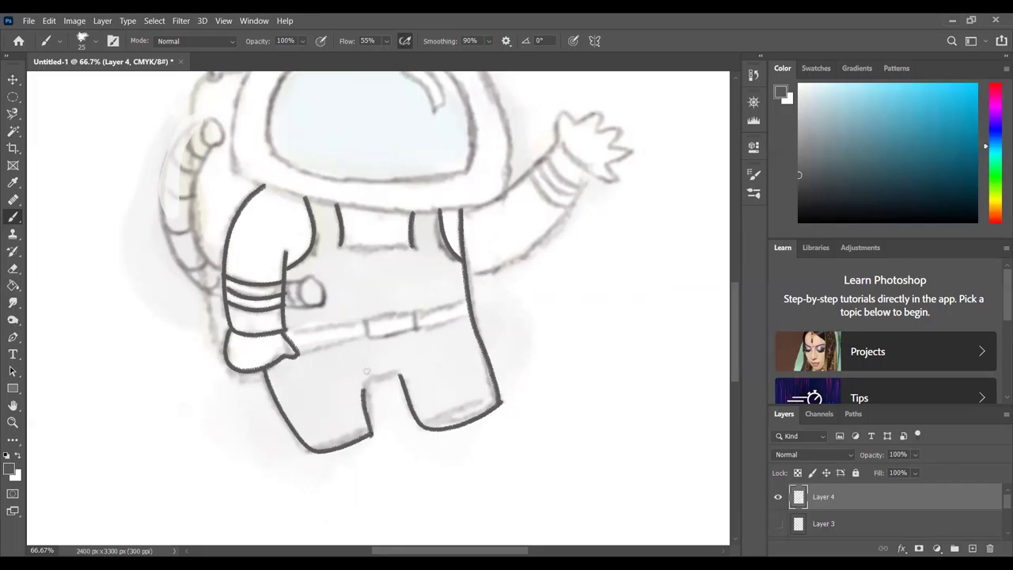
{"action": "key", "text": "ctrl+z"}
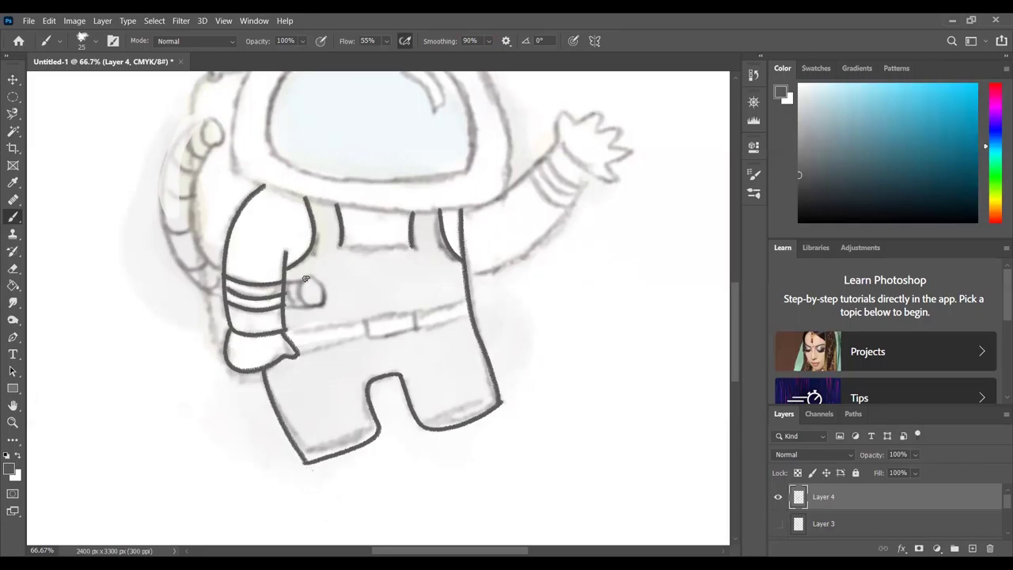
Step: Ink the astronaut's raised arm with its curved cuff bands and the outline of the waving hand
{"action": "key", "text": "r"}
{"action": "left_click_drag", "start_coordinate": [351, 212], "coordinate": [363, 229]}
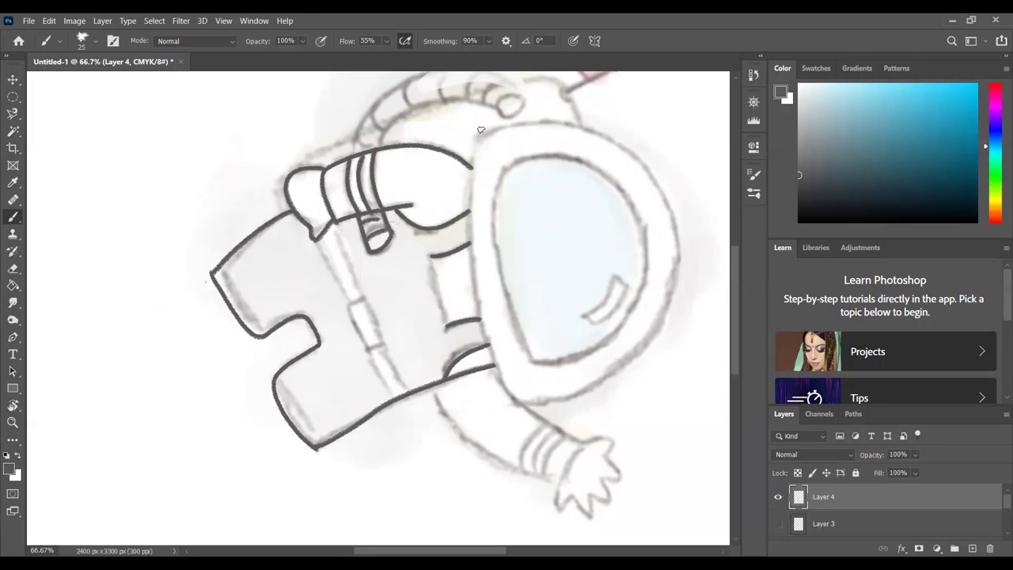
{"action": "scroll", "coordinate": [584, 498], "scroll_direction": "up", "scroll_amount": 2}
{"action": "left_click_drag", "start_coordinate": [440, 277], "coordinate": [361, 392]}
{"action": "left_click_drag", "start_coordinate": [467, 297], "coordinate": [396, 411]}
{"action": "left_click_drag", "start_coordinate": [507, 317], "coordinate": [447, 427]}
{"action": "mouse_move", "coordinate": [559, 333]}
{"action": "left_mouse_down"}
{"action": "mouse_move", "coordinate": [484, 445]}
{"action": "mouse_move", "coordinate": [475, 522]}
{"action": "mouse_move", "coordinate": [548, 503]}
{"action": "mouse_move", "coordinate": [558, 529]}
{"action": "mouse_move", "coordinate": [581, 482]}
{"action": "mouse_move", "coordinate": [631, 511]}
{"action": "mouse_move", "coordinate": [615, 441]}
{"action": "mouse_move", "coordinate": [663, 439]}
{"action": "mouse_move", "coordinate": [669, 411]}
{"action": "mouse_move", "coordinate": [616, 363]}
{"action": "mouse_move", "coordinate": [645, 311]}
{"action": "left_mouse_up"}
Step: Tidy the line end at the raised arm's wrist and set the brush opacity to 90%
{"action": "key", "text": "e"}
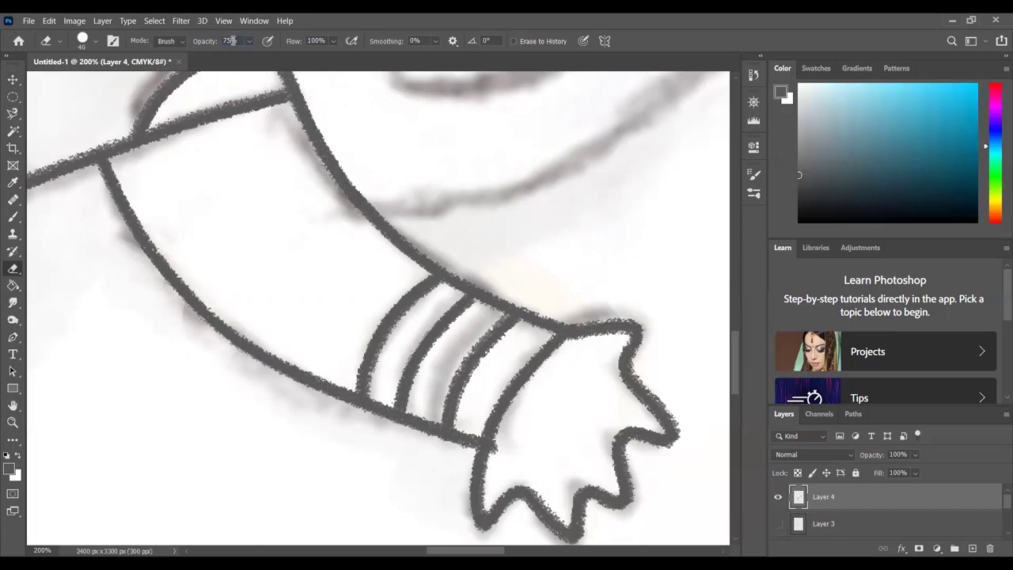
{"action": "key", "text": "b"}
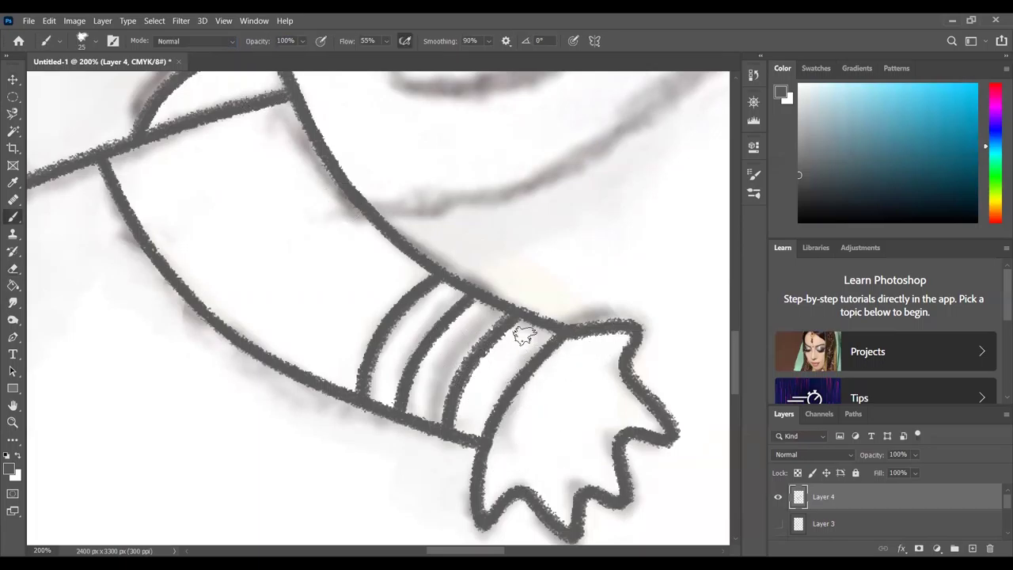
{"action": "left_click", "coordinate": [290, 40]}
Step: Ink the helmet's lower edge and the open neckline of the overalls' bib beneath it
{"action": "key", "text": "h"}
{"action": "left_click_drag", "start_coordinate": [578, 276], "coordinate": [218, 312]}
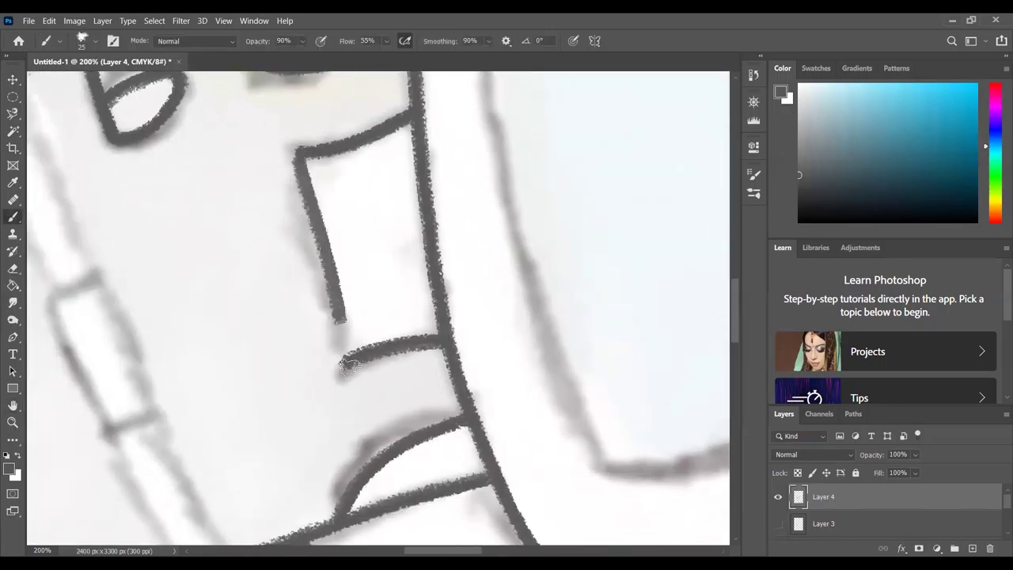
Step: Ink the belt across the waist, including its rounded buckle, up to the far side of the overalls
{"action": "key", "text": "ctrl+minus"}
{"action": "key", "text": "b"}
{"action": "mouse_move", "coordinate": [315, 207]}
{"action": "left_mouse_down"}
{"action": "mouse_move", "coordinate": [366, 337]}
{"action": "mouse_move", "coordinate": [319, 276]}
{"action": "mouse_move", "coordinate": [351, 318]}
{"action": "left_mouse_up"}
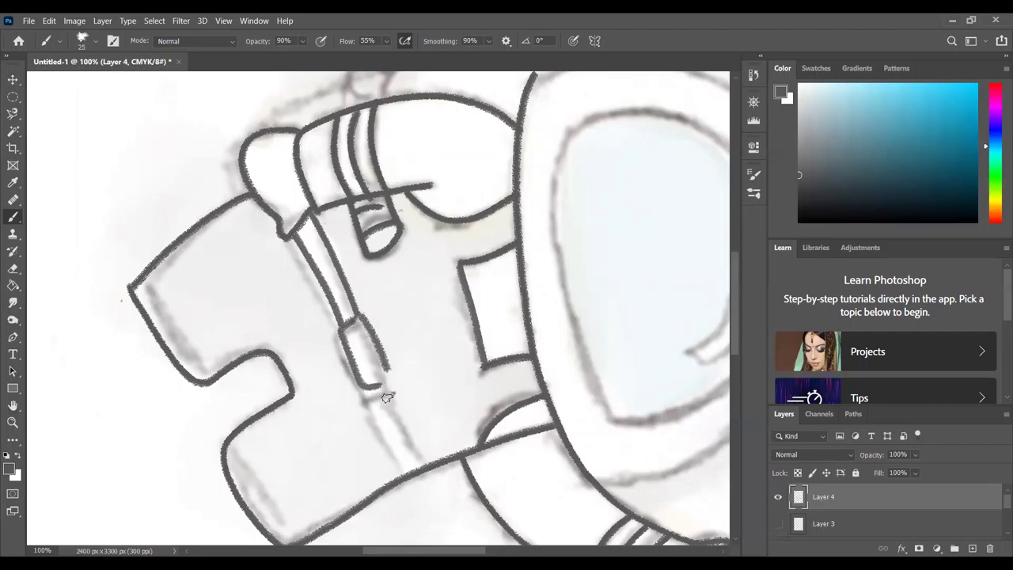
{"action": "key", "text": "ctrl+space"}
{"action": "left_click", "coordinate": [387, 363]}
{"action": "left_click_drag", "start_coordinate": [396, 388], "coordinate": [348, 241]}
{"action": "left_click_drag", "start_coordinate": [313, 305], "coordinate": [365, 439]}
{"action": "left_click_drag", "start_coordinate": [342, 252], "coordinate": [408, 428]}
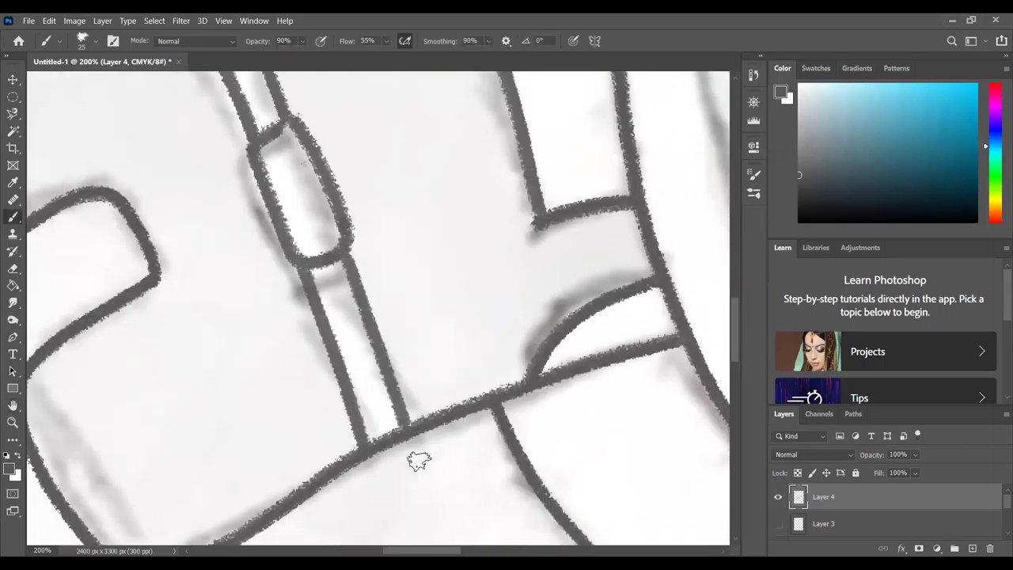
Step: Ink the long sides of the helmet's visor rim over the sketch
{"action": "key", "text": "ctrl+minus"}
{"action": "key", "text": "ctrl+alt+space"}
{"action": "left_click", "coordinate": [480, 251]}
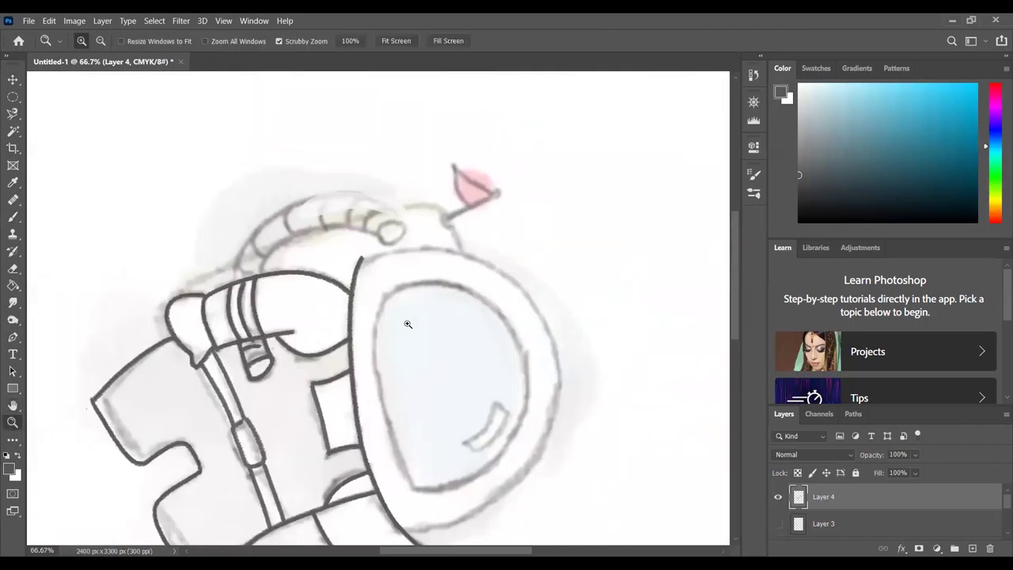
{"action": "key", "text": "ctrl+space"}
{"action": "left_click", "coordinate": [459, 301]}
{"action": "left_click_drag", "start_coordinate": [454, 333], "coordinate": [444, 235]}
{"action": "mouse_move", "coordinate": [391, 168]}
{"action": "left_mouse_down"}
{"action": "mouse_move", "coordinate": [352, 235]}
{"action": "mouse_move", "coordinate": [361, 321]}
{"action": "left_mouse_up"}
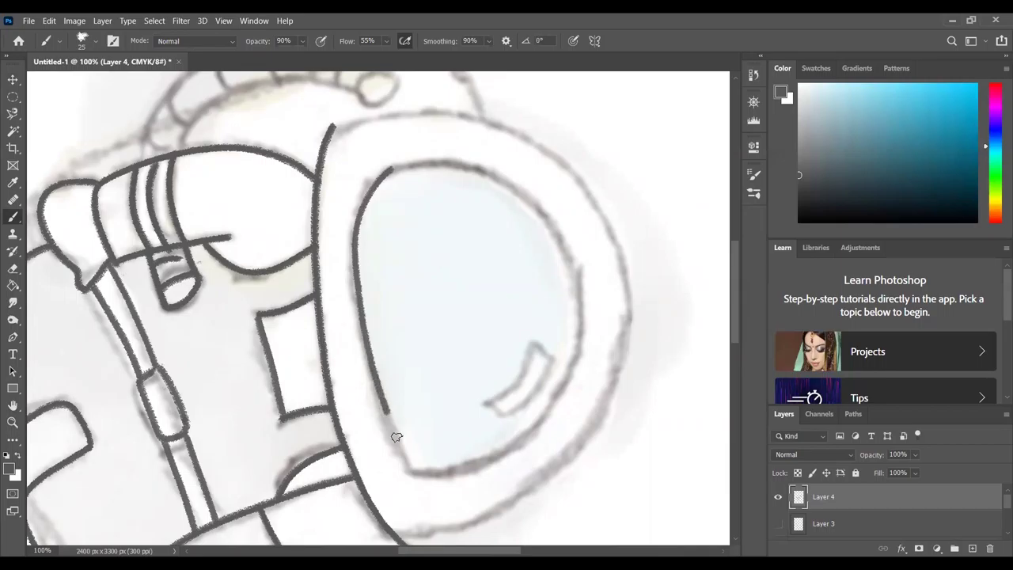
{"action": "left_click_drag", "start_coordinate": [482, 473], "coordinate": [297, 149]}
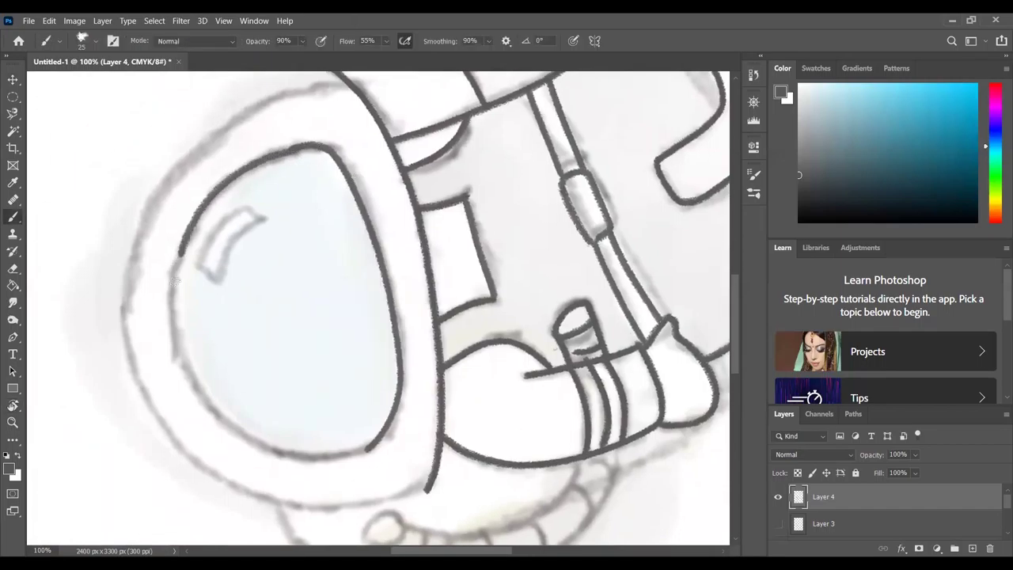
Step: Close the remaining gap in the visor rim, undoing the first stroke and redrawing it
{"action": "left_click", "coordinate": [397, 425]}
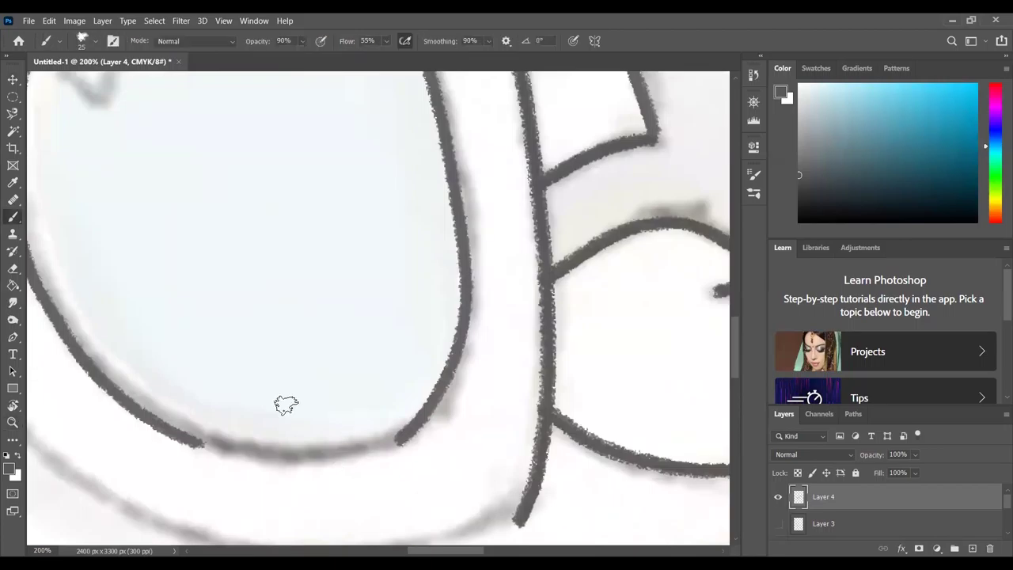
{"action": "mouse_move", "coordinate": [285, 403]}
{"action": "left_mouse_down"}
{"action": "mouse_move", "coordinate": [258, 350]}
{"action": "mouse_move", "coordinate": [327, 276]}
{"action": "left_mouse_up"}
{"action": "mouse_move", "coordinate": [152, 226]}
{"action": "left_mouse_down"}
{"action": "mouse_move", "coordinate": [239, 368]}
{"action": "mouse_move", "coordinate": [309, 428]}
{"action": "left_mouse_up"}
{"action": "key", "text": "ctrl+z"}
{"action": "mouse_move", "coordinate": [154, 226]}
{"action": "left_mouse_down"}
{"action": "mouse_move", "coordinate": [229, 355]}
{"action": "mouse_move", "coordinate": [277, 400]}
{"action": "mouse_move", "coordinate": [323, 408]}
{"action": "left_mouse_up"}
Step: Ink the helmet's outer edge beside the flag and erase the overshooting line at its lower corner
{"action": "mouse_move", "coordinate": [269, 333]}
{"action": "left_mouse_down"}
{"action": "mouse_move", "coordinate": [417, 389]}
{"action": "mouse_move", "coordinate": [373, 382]}
{"action": "mouse_move", "coordinate": [343, 305]}
{"action": "left_mouse_up"}
{"action": "mouse_move", "coordinate": [214, 85]}
{"action": "left_mouse_down"}
{"action": "mouse_move", "coordinate": [221, 252]}
{"action": "mouse_move", "coordinate": [269, 356]}
{"action": "mouse_move", "coordinate": [356, 443]}
{"action": "mouse_move", "coordinate": [451, 509]}
{"action": "mouse_move", "coordinate": [523, 507]}
{"action": "left_mouse_up"}
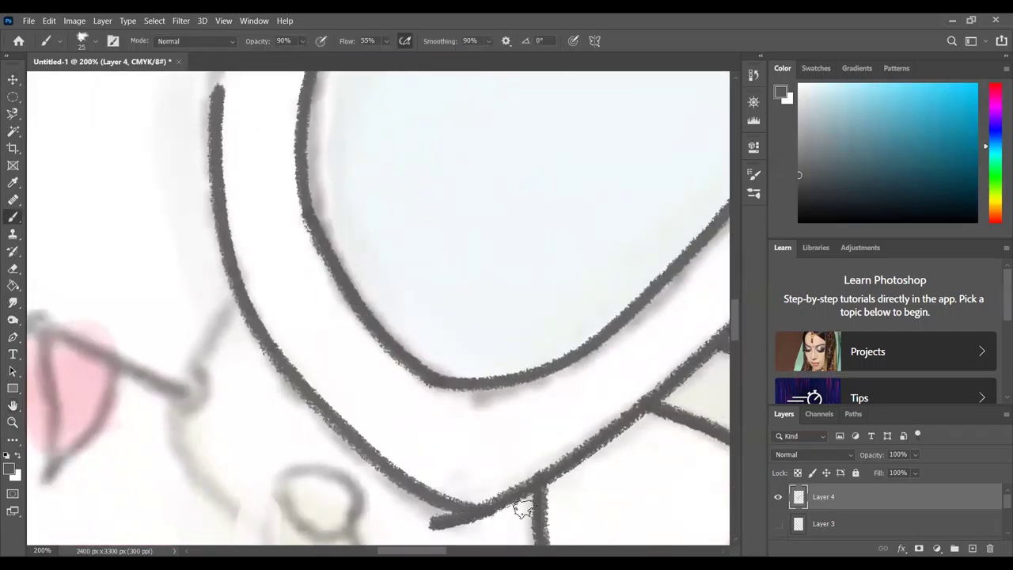
{"action": "key", "text": "e"}
{"action": "left_click_drag", "start_coordinate": [375, 416], "coordinate": [367, 321]}
{"action": "left_click_drag", "start_coordinate": [404, 443], "coordinate": [463, 447]}
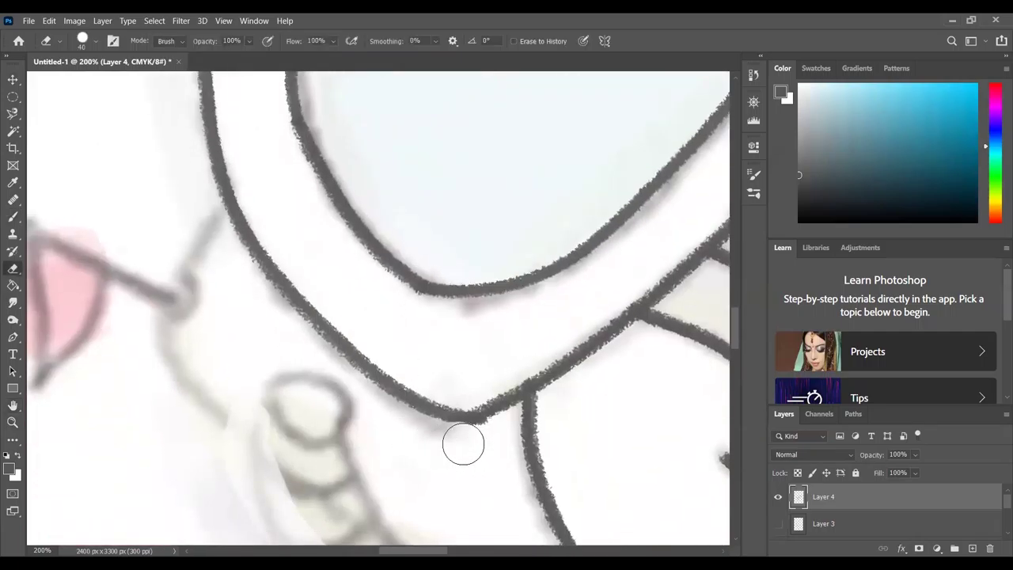
Step: Ink the rest of the helmet's outer outline, over the top and around to the raised arm
{"action": "key", "text": "h"}
{"action": "mouse_move", "coordinate": [369, 315]}
{"action": "left_mouse_down"}
{"action": "mouse_move", "coordinate": [456, 292]}
{"action": "mouse_move", "coordinate": [414, 328]}
{"action": "mouse_move", "coordinate": [365, 287]}
{"action": "left_mouse_up"}
{"action": "key", "text": "b"}
{"action": "key", "text": "ctrl+minus"}
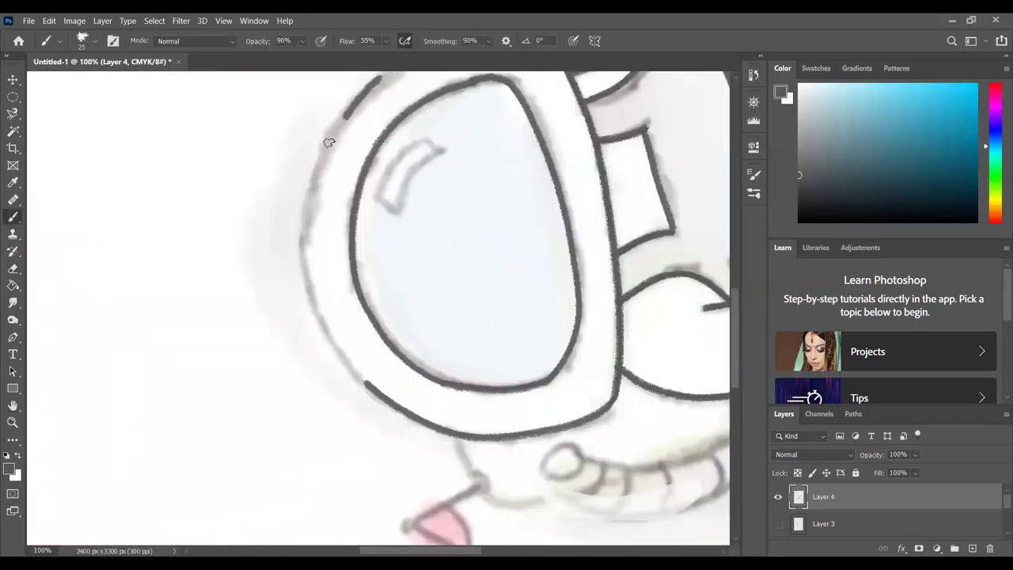
{"action": "left_click_drag", "start_coordinate": [329, 142], "coordinate": [305, 266]}
{"action": "key", "text": "h"}
{"action": "mouse_move", "coordinate": [414, 199]}
{"action": "left_mouse_down"}
{"action": "mouse_move", "coordinate": [486, 271]}
{"action": "mouse_move", "coordinate": [304, 152]}
{"action": "left_mouse_up"}
{"action": "key", "text": "r"}
{"action": "key", "text": "b"}
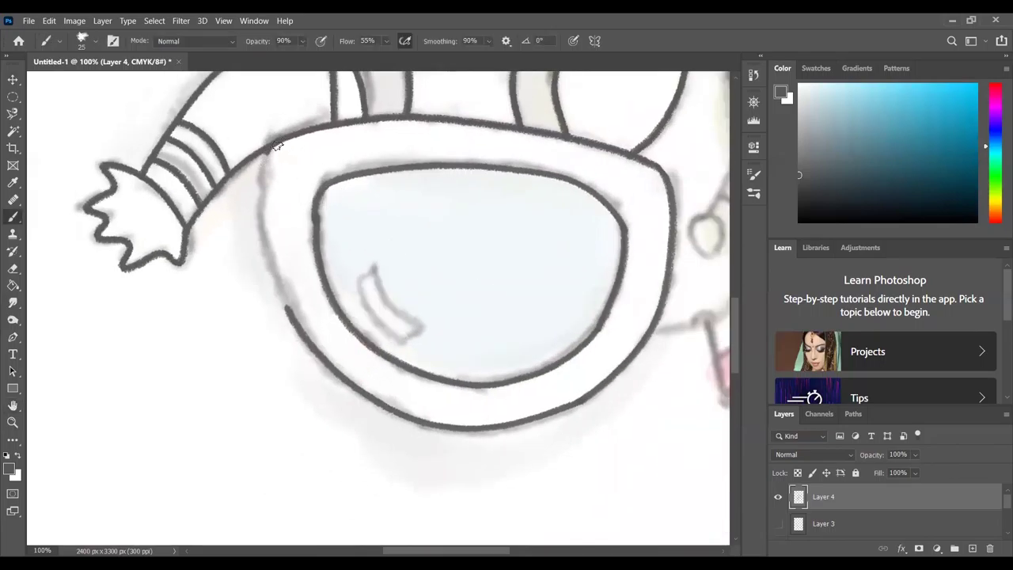
Step: Ink the hose curving from the backpack behind the lowered arm to its front nozzle, with a few ring lines
{"action": "key", "text": "r"}
{"action": "mouse_move", "coordinate": [529, 261]}
{"action": "left_mouse_down"}
{"action": "mouse_move", "coordinate": [369, 181]}
{"action": "mouse_move", "coordinate": [537, 229]}
{"action": "left_mouse_up"}
{"action": "key", "text": "b"}
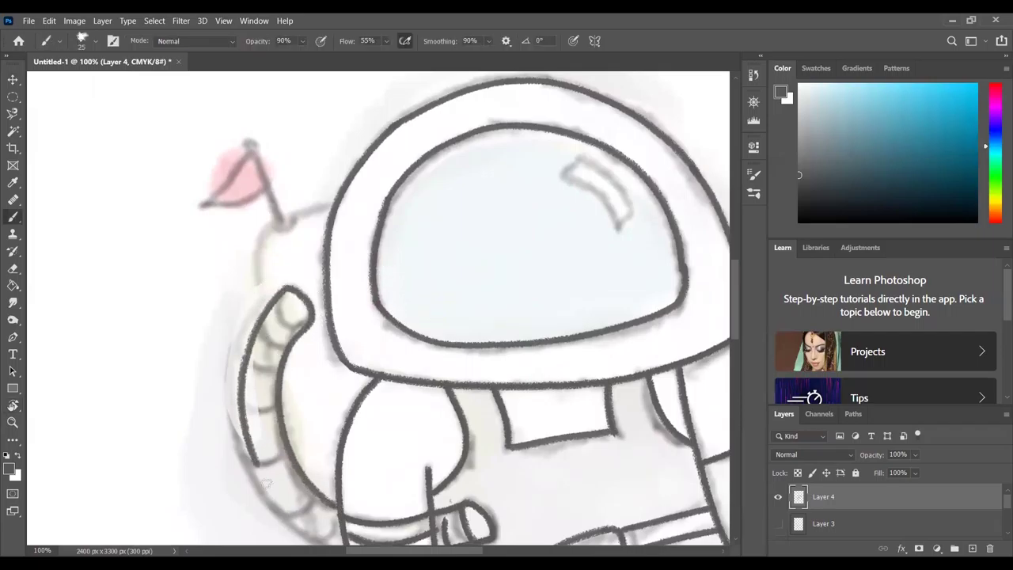
{"action": "left_click_drag", "start_coordinate": [370, 484], "coordinate": [353, 420]}
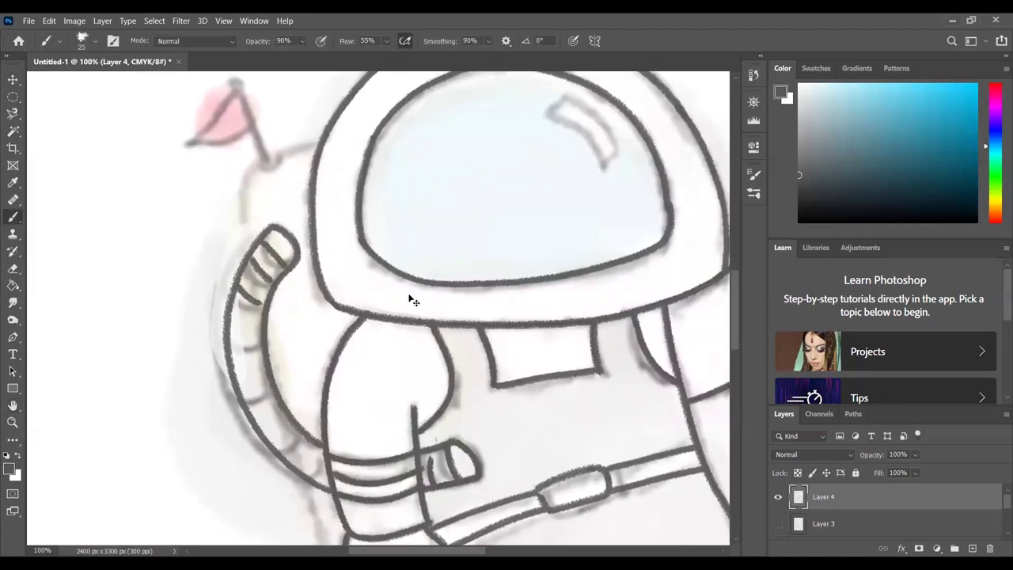
Step: Remove the ring strokes from the hose, cleaning up its front end with a 10 px eraser
{"action": "left_click", "coordinate": [439, 469], "text": "ctrl"}
{"action": "key", "text": "e"}
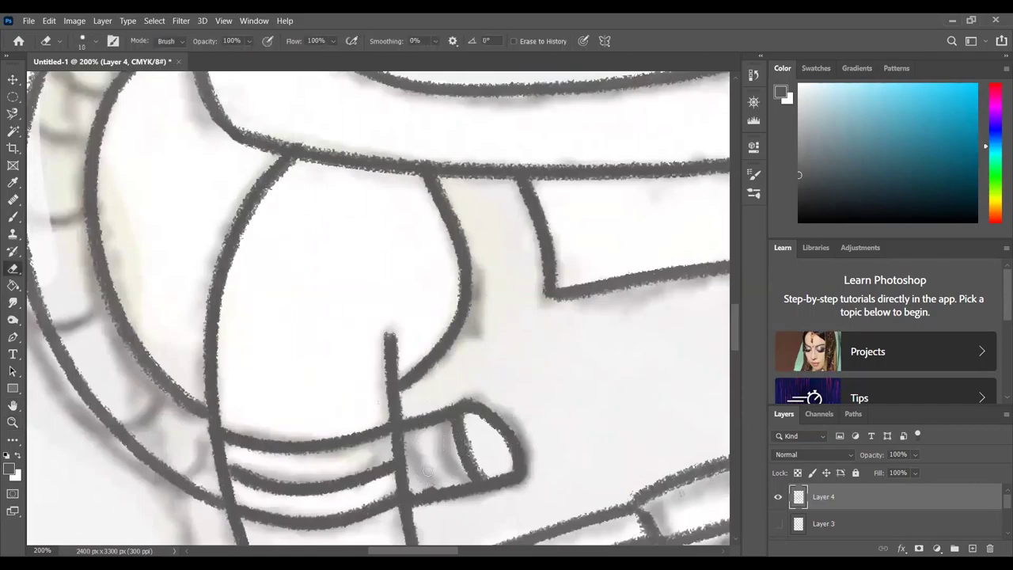
{"action": "key", "text": "ctrl+minus"}
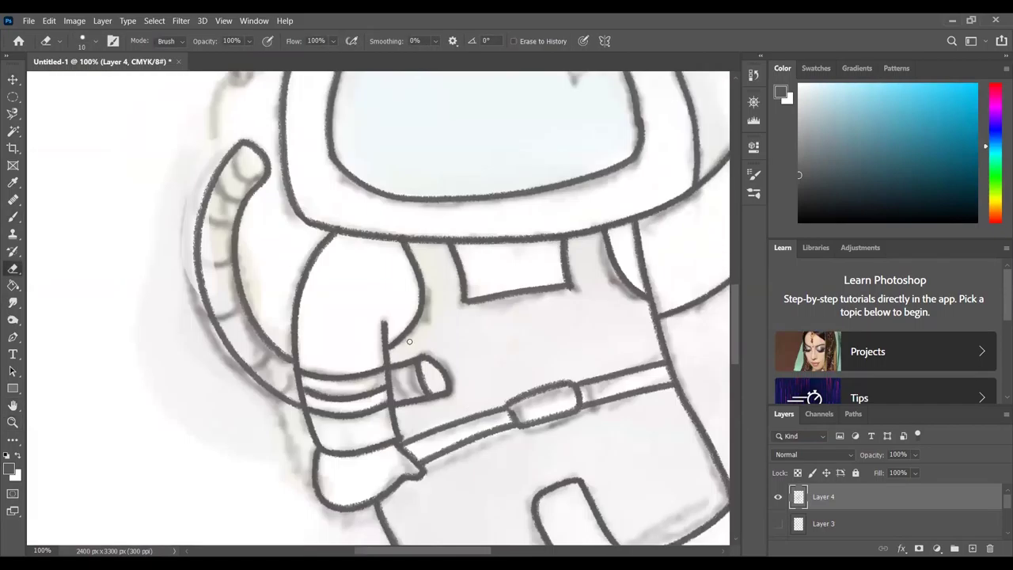
Step: Ink the top of the backpack and the flag with its pole, and trim the line end at the pole
{"action": "key", "text": "h"}
{"action": "scroll", "coordinate": [393, 417], "scroll_direction": "up", "scroll_amount": 6}
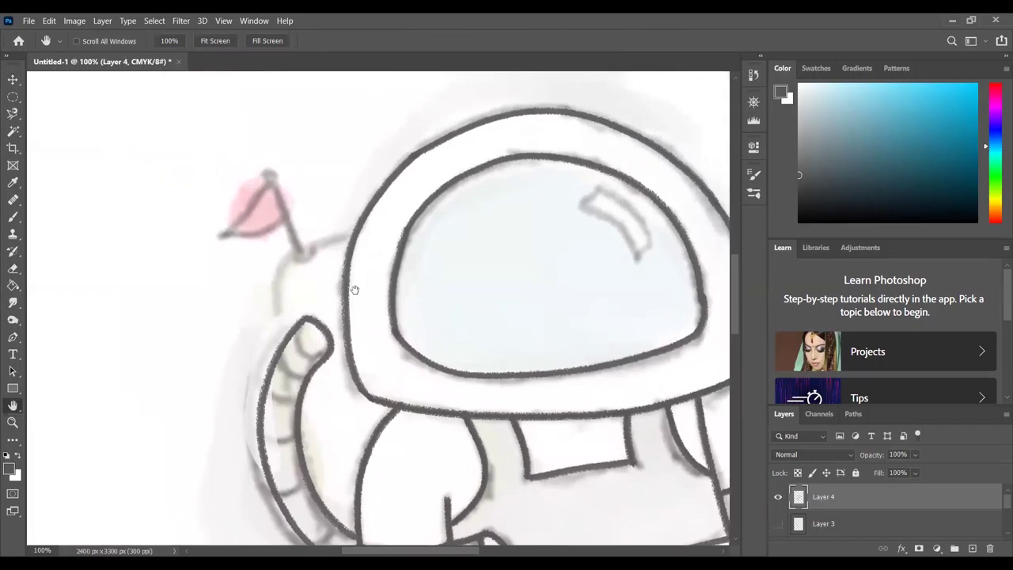
{"action": "key", "text": "b"}
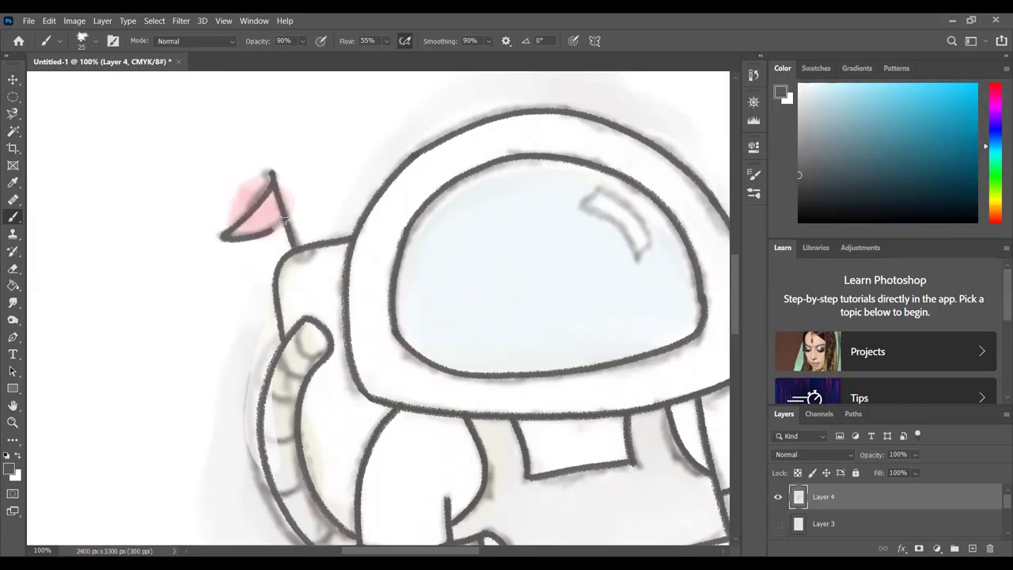
{"action": "key", "text": "e"}
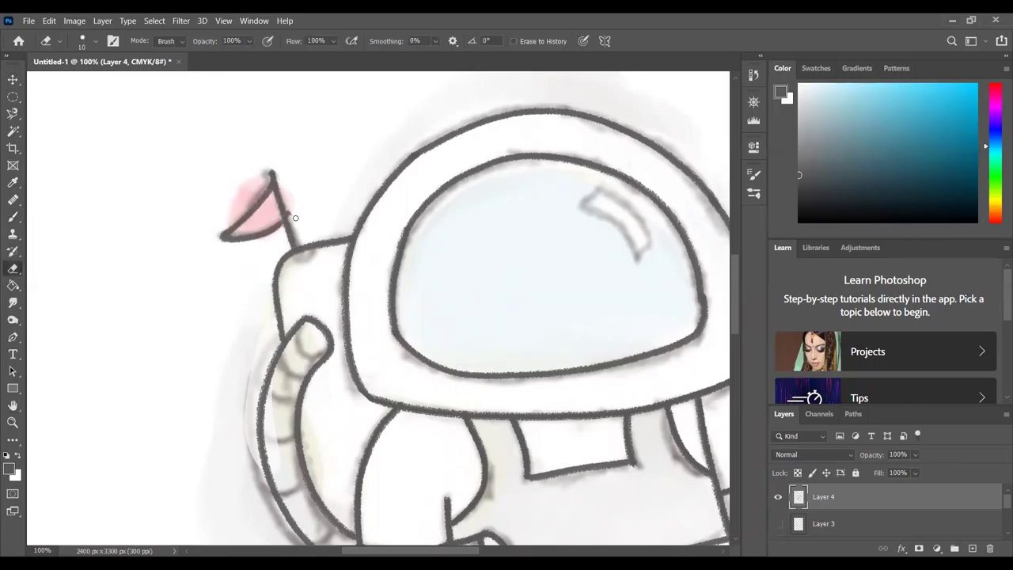
Step: Ink the backpack's lower edge between the hose and the lowered hand
{"action": "key", "text": "b"}
{"action": "scroll", "coordinate": [366, 369], "scroll_direction": "down", "scroll_amount": 5}
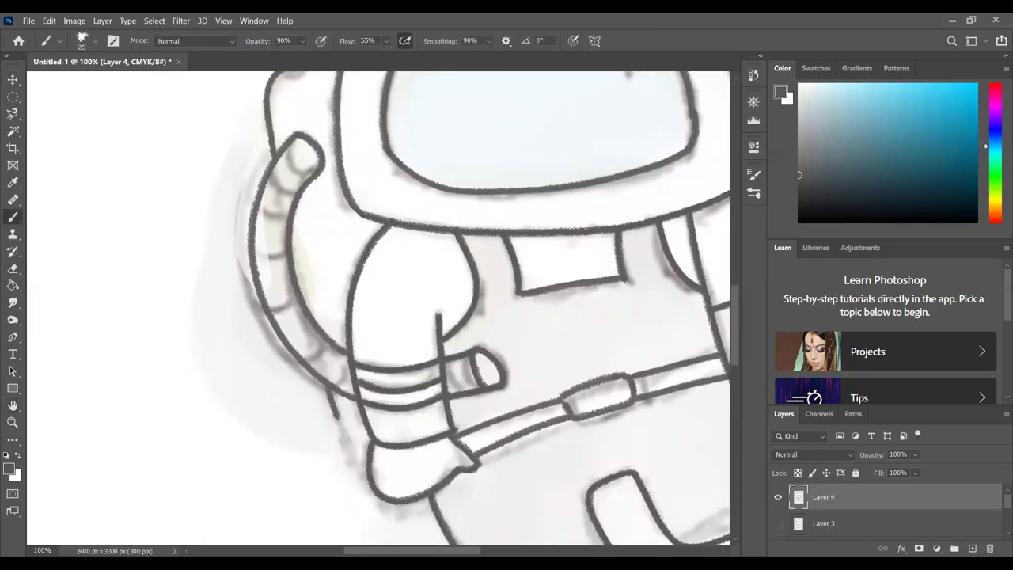
{"action": "key", "text": "ctrl+0"}
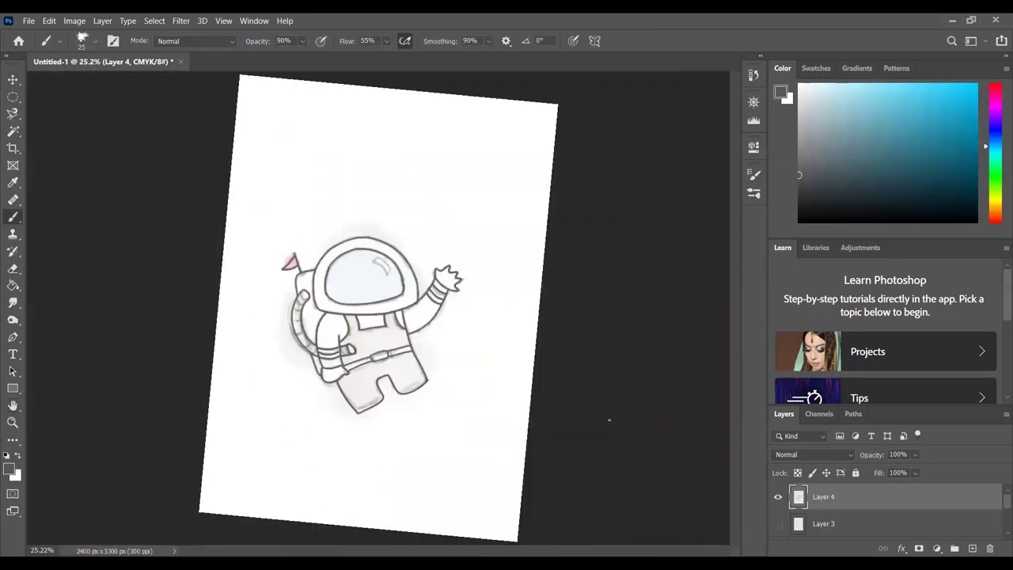
Step: Paint dashed stitches along the bib's neckline and beside the belt buckle on Layer 6 with a 3 px brush
{"action": "key", "text": "ctrl+plus"}
{"action": "key", "text": "ctrl+plus"}
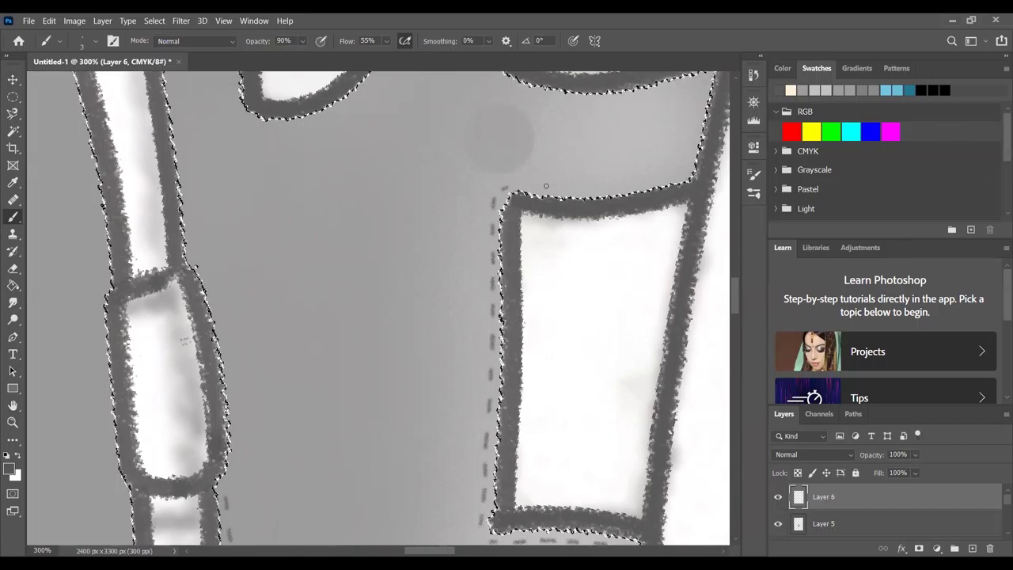
{"action": "left_click_drag", "start_coordinate": [546, 187], "coordinate": [380, 312]}
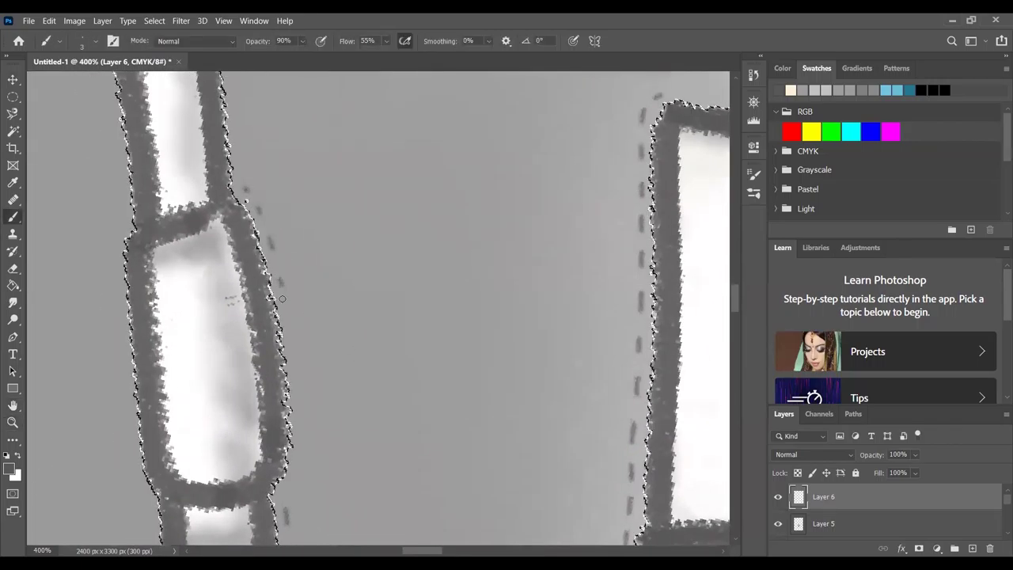
Step: Continue the dashed stitches along the belt's upper edge from the buckle toward the lowered arm
{"action": "key", "text": "h"}
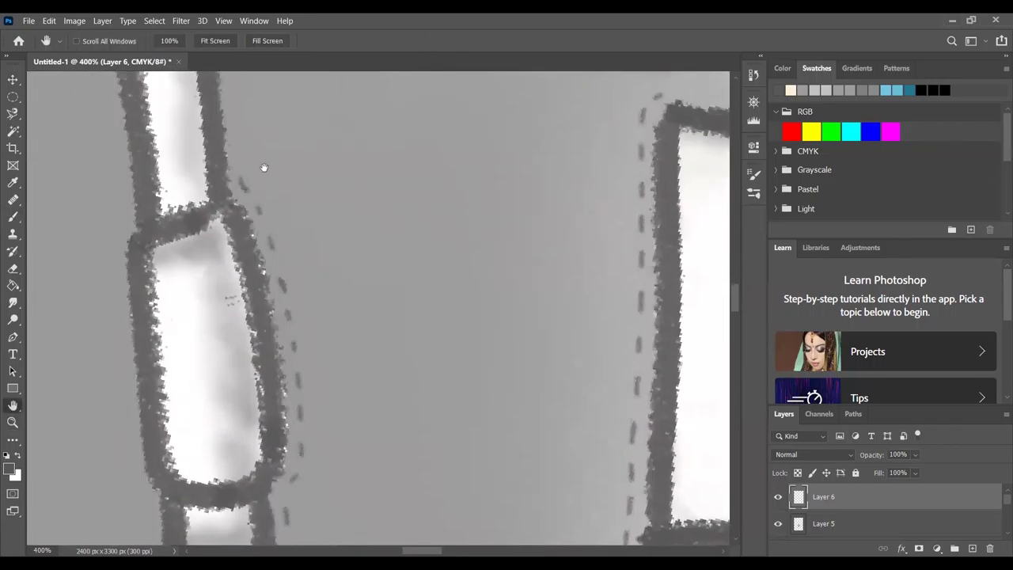
{"action": "left_click_drag", "start_coordinate": [263, 167], "coordinate": [315, 429]}
{"action": "key", "text": "b"}
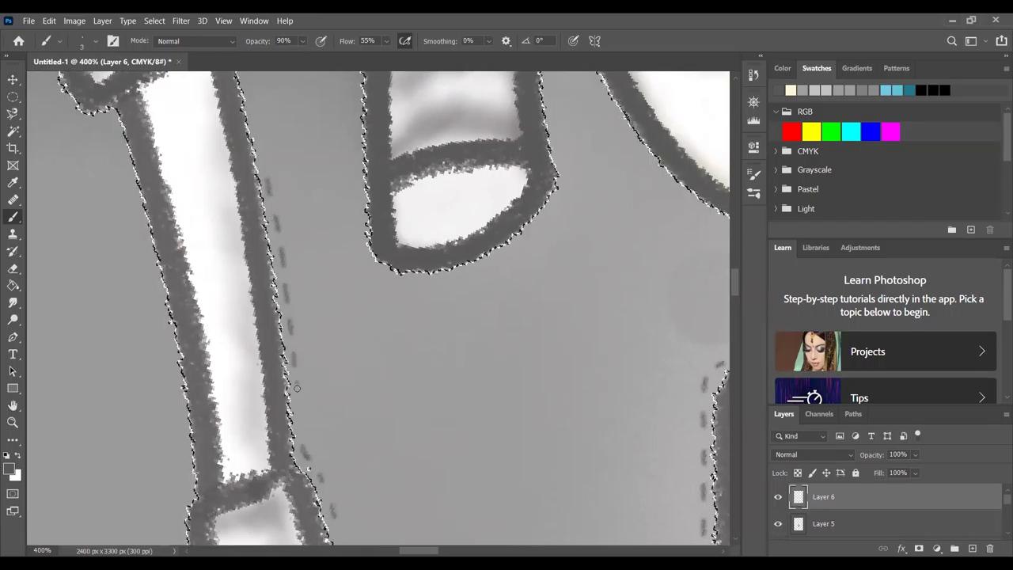
{"action": "left_click_drag", "start_coordinate": [283, 233], "coordinate": [310, 422]}
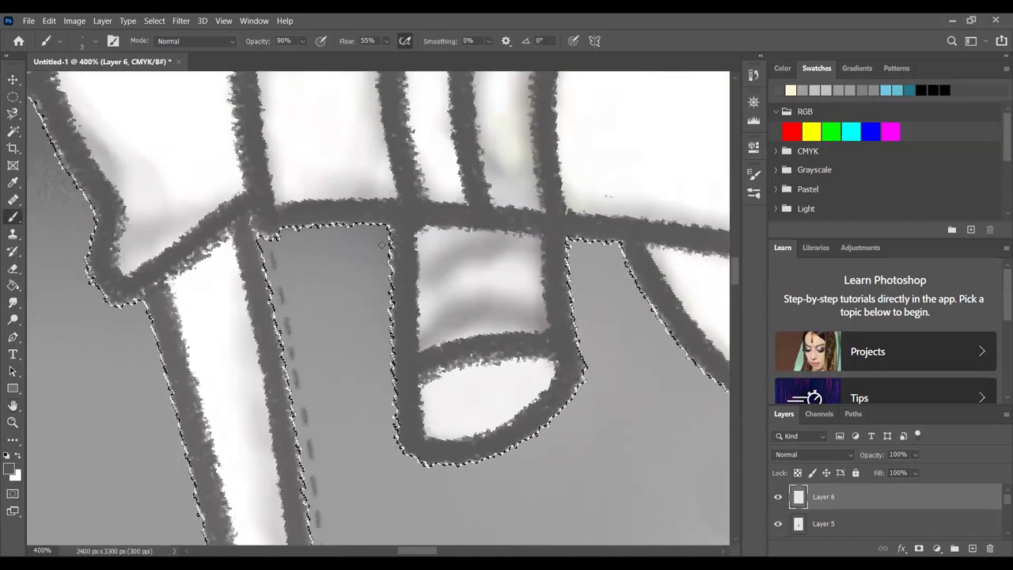
Step: Add dashed stitches along the remaining bib and shoulder strap edges of the overalls
{"action": "left_click_drag", "start_coordinate": [382, 245], "coordinate": [124, 182]}
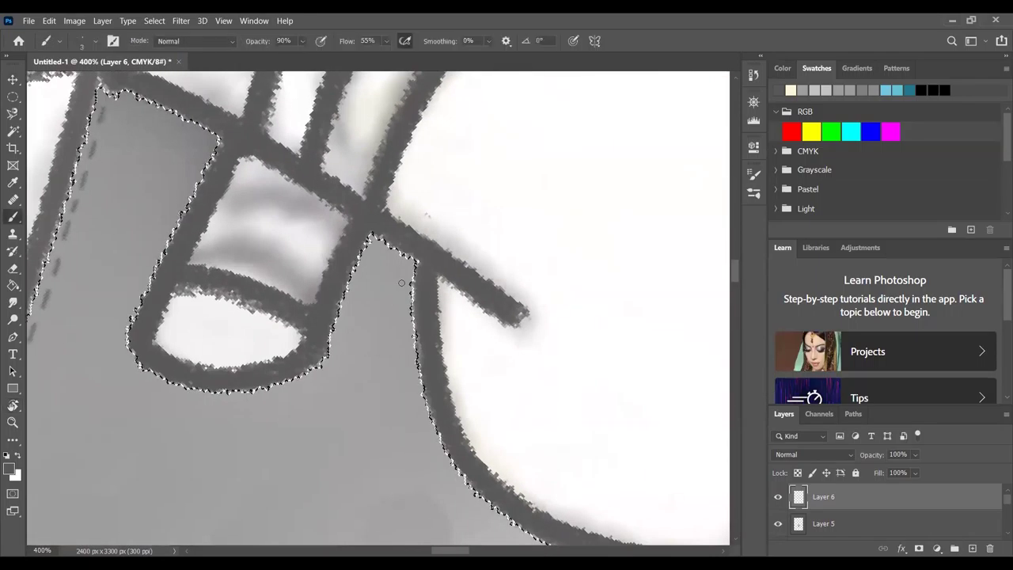
{"action": "mouse_move", "coordinate": [446, 490]}
{"action": "left_mouse_down"}
{"action": "mouse_move", "coordinate": [347, 318]}
{"action": "mouse_move", "coordinate": [564, 424]}
{"action": "left_mouse_up"}
{"action": "mouse_move", "coordinate": [306, 437]}
{"action": "left_mouse_down"}
{"action": "mouse_move", "coordinate": [310, 357]}
{"action": "mouse_move", "coordinate": [412, 416]}
{"action": "mouse_move", "coordinate": [498, 437]}
{"action": "left_mouse_up"}
{"action": "left_click_drag", "start_coordinate": [577, 346], "coordinate": [513, 437]}
{"action": "mouse_move", "coordinate": [301, 270]}
{"action": "left_mouse_down"}
{"action": "mouse_move", "coordinate": [306, 283]}
{"action": "mouse_move", "coordinate": [340, 238]}
{"action": "mouse_move", "coordinate": [368, 319]}
{"action": "mouse_move", "coordinate": [373, 294]}
{"action": "mouse_move", "coordinate": [301, 269]}
{"action": "mouse_move", "coordinate": [615, 273]}
{"action": "mouse_move", "coordinate": [554, 317]}
{"action": "left_mouse_up"}
Step: Paint dashed stitches down the outer seam of the trouser leg on the raised-arm side
{"action": "left_click_drag", "start_coordinate": [457, 159], "coordinate": [548, 461]}
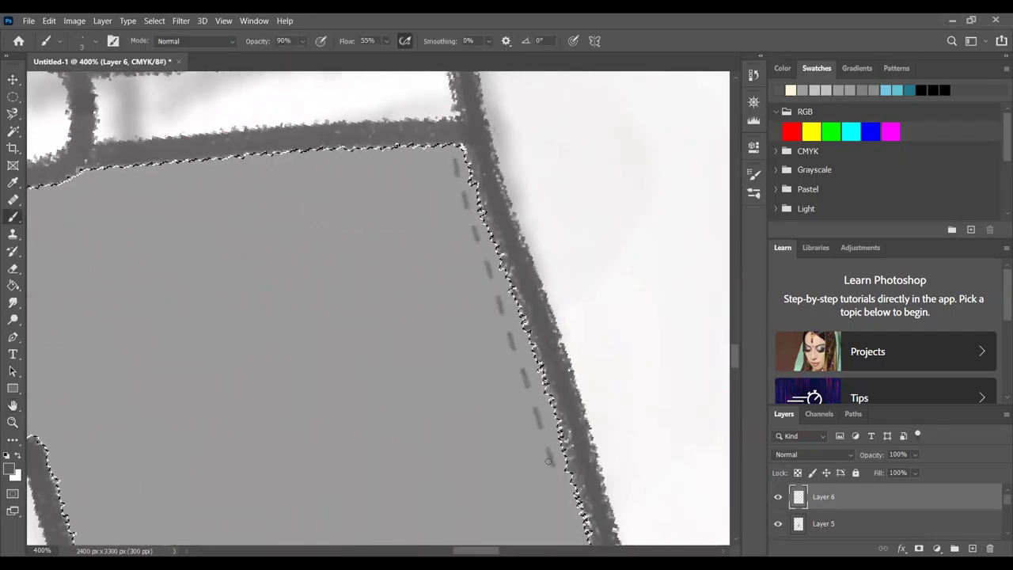
{"action": "mouse_move", "coordinate": [555, 393]}
{"action": "left_mouse_down"}
{"action": "mouse_move", "coordinate": [558, 245]}
{"action": "mouse_move", "coordinate": [554, 380]}
{"action": "left_mouse_up"}
{"action": "left_click_drag", "start_coordinate": [522, 261], "coordinate": [538, 367]}
{"action": "key", "text": "ctrl+d"}
{"action": "left_click_drag", "start_coordinate": [222, 293], "coordinate": [357, 283]}
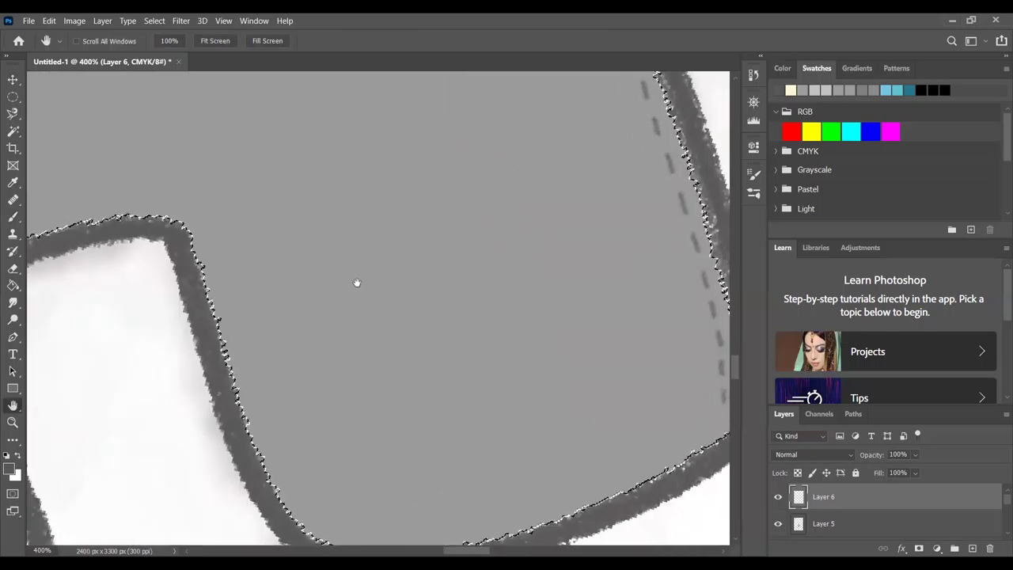
{"action": "left_click_drag", "start_coordinate": [486, 336], "coordinate": [350, 332]}
Step: Undo the last change and add dashed stitches along the outer seam of the other trouser leg
{"action": "key", "text": "ctrl+z"}
{"action": "key", "text": "b"}
{"action": "mouse_move", "coordinate": [475, 412]}
{"action": "left_mouse_down"}
{"action": "mouse_move", "coordinate": [477, 222]}
{"action": "mouse_move", "coordinate": [233, 137]}
{"action": "left_mouse_up"}
{"action": "left_click_drag", "start_coordinate": [372, 399], "coordinate": [301, 320]}
Step: Deselect the overalls and add a new layer above Layer 6
{"action": "key", "text": "ctrl+minus"}
{"action": "key", "text": "ctrl+minus"}
{"action": "key", "text": "ctrl+minus"}
{"action": "key", "text": "ctrl+minus"}
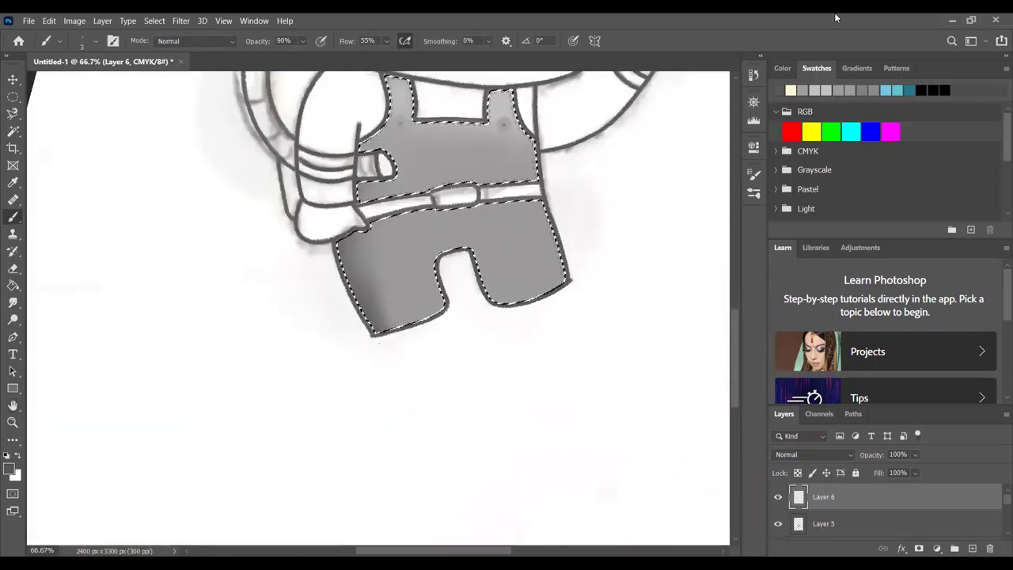
{"action": "left_click_drag", "start_coordinate": [524, 254], "coordinate": [516, 420]}
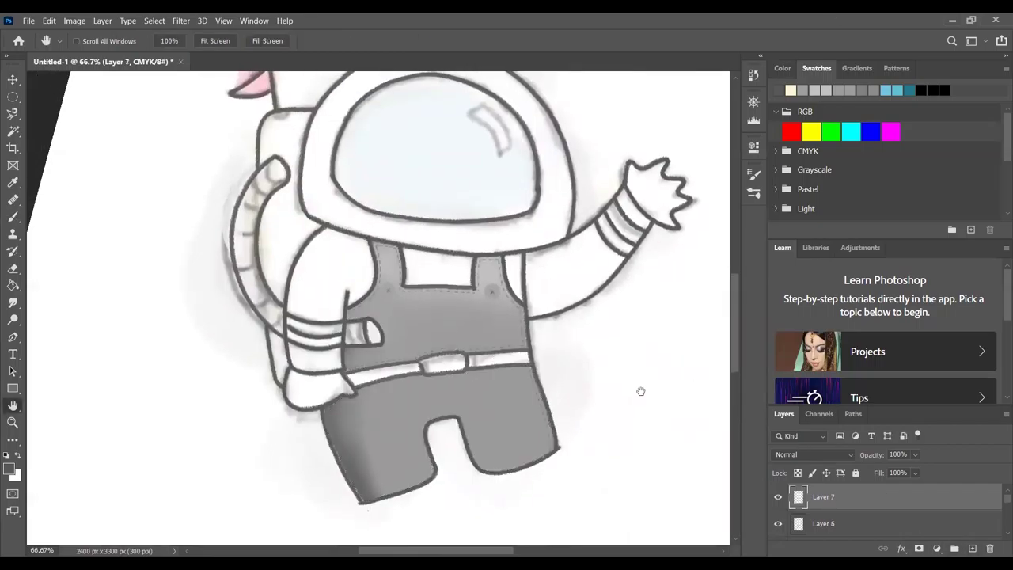
Step: Select both white belt sections beside the buckle on Layer 4 with the Magic Wand
{"action": "key", "text": "w"}
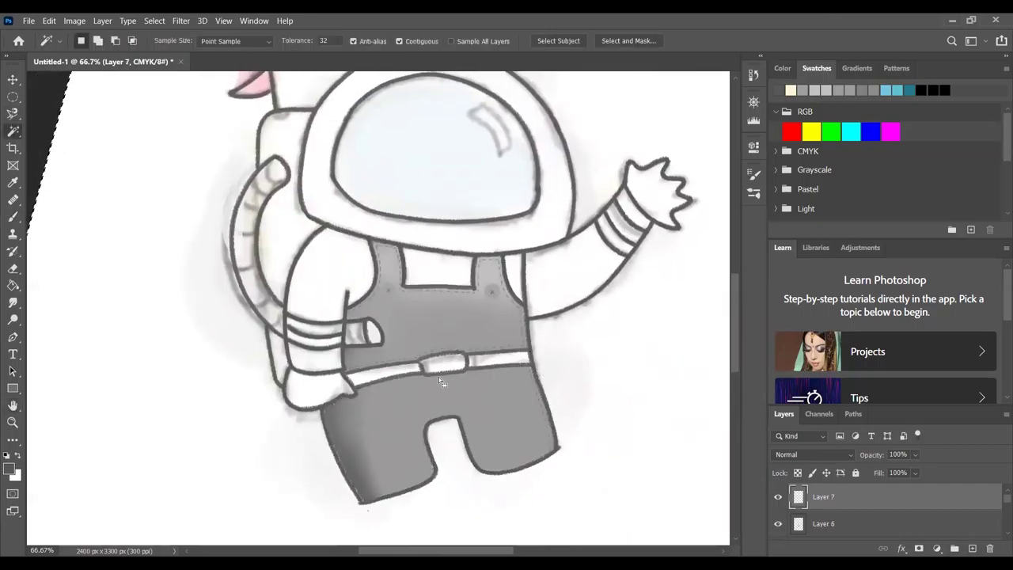
{"action": "key", "text": "alt+bracketleft"}
{"action": "key", "text": "alt+bracketleft"}
{"action": "key", "text": "alt+bracketleft"}
{"action": "left_click", "coordinate": [506, 363]}
{"action": "key", "text": "ctrl+d"}
{"action": "left_click", "coordinate": [503, 360]}
{"action": "left_click", "coordinate": [384, 372], "text": "shift"}
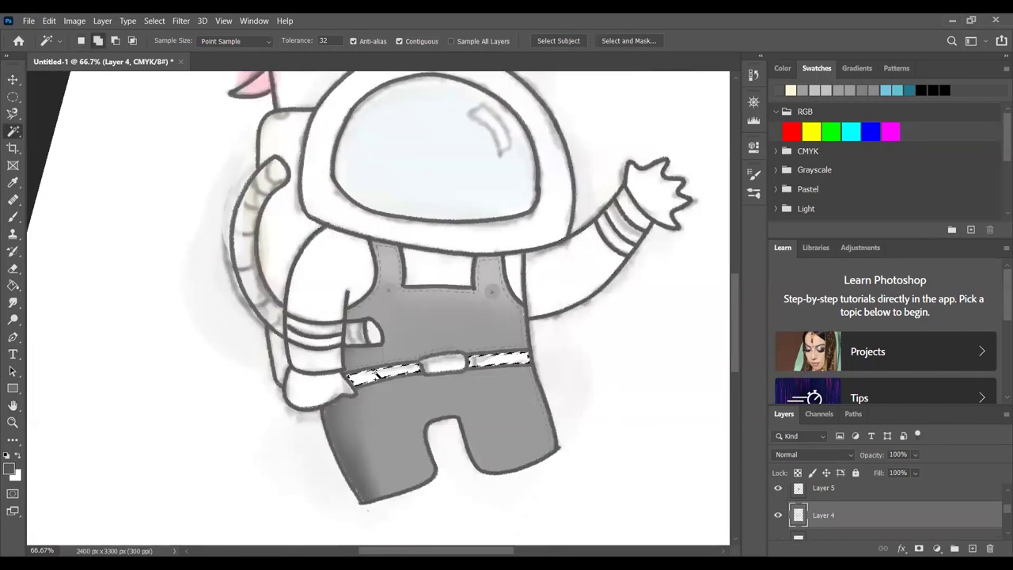
Step: Paint the selected belt sections light grey with a 40 px brush
{"action": "left_click", "coordinate": [841, 89]}
{"action": "key", "text": "b"}
{"action": "left_click_drag", "start_coordinate": [368, 379], "coordinate": [555, 344]}
{"action": "key", "text": "bracketright"}
{"action": "key", "text": "bracketright"}
{"action": "key", "text": "bracketright"}
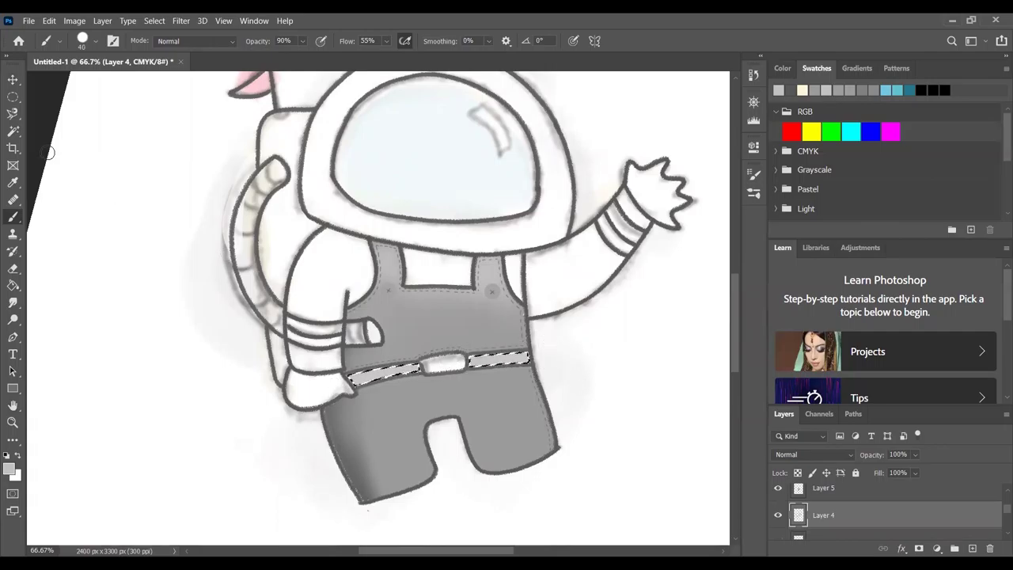
Step: Select both gloves and the cuff bands on both sleeves with the Magic Wand
{"action": "key", "text": "w"}
{"action": "left_click", "coordinate": [316, 388]}
{"action": "left_click", "coordinate": [655, 197], "text": "shift"}
{"action": "left_click", "coordinate": [611, 214], "text": "shift"}
{"action": "left_click", "coordinate": [619, 227], "text": "shift"}
{"action": "left_click", "coordinate": [625, 240], "text": "shift"}
{"action": "left_click", "coordinate": [314, 325], "text": "shift"}
{"action": "left_click", "coordinate": [315, 337], "text": "shift"}
Step: Enlarge the brush and paint the selected gloves and sleeve bands grey
{"action": "key", "text": "b"}
{"action": "key", "text": "bracketright"}
{"action": "key", "text": "bracketright"}
{"action": "key", "text": "bracketright"}
{"action": "key", "text": "bracketright"}
{"action": "key", "text": "bracketright"}
{"action": "key", "text": "bracketright"}
{"action": "key", "text": "bracketright"}
{"action": "key", "text": "bracketright"}
{"action": "key", "text": "bracketright"}
{"action": "mouse_move", "coordinate": [316, 391]}
{"action": "left_mouse_down"}
{"action": "mouse_move", "coordinate": [317, 341]}
{"action": "mouse_move", "coordinate": [657, 193]}
{"action": "mouse_move", "coordinate": [673, 206]}
{"action": "left_mouse_up"}
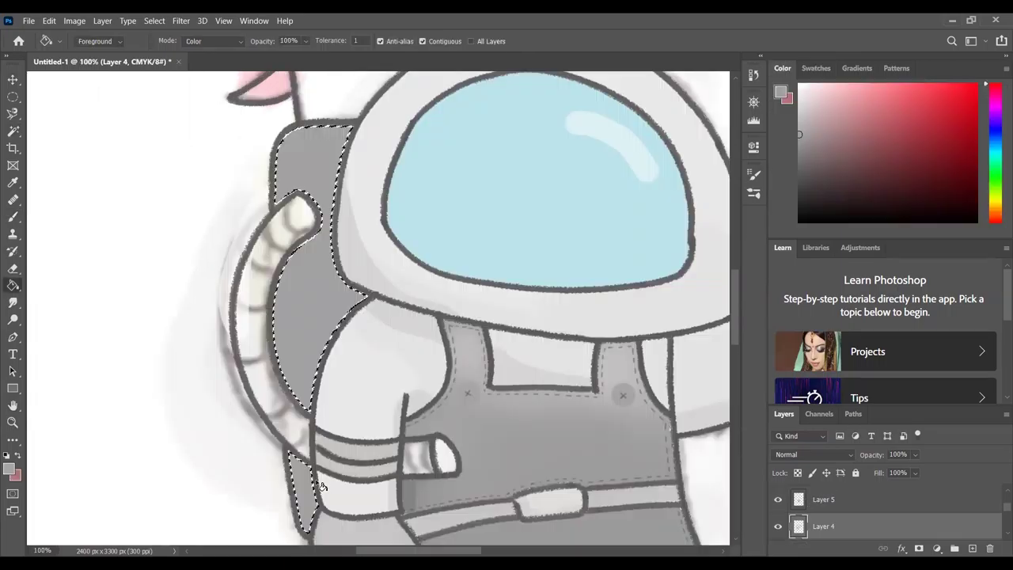
Step: Try to paint the selected backpack light grey on Layer 4 with a 125 px brush
{"action": "key", "text": "b"}
{"action": "left_click", "coordinate": [502, 369], "text": "alt"}
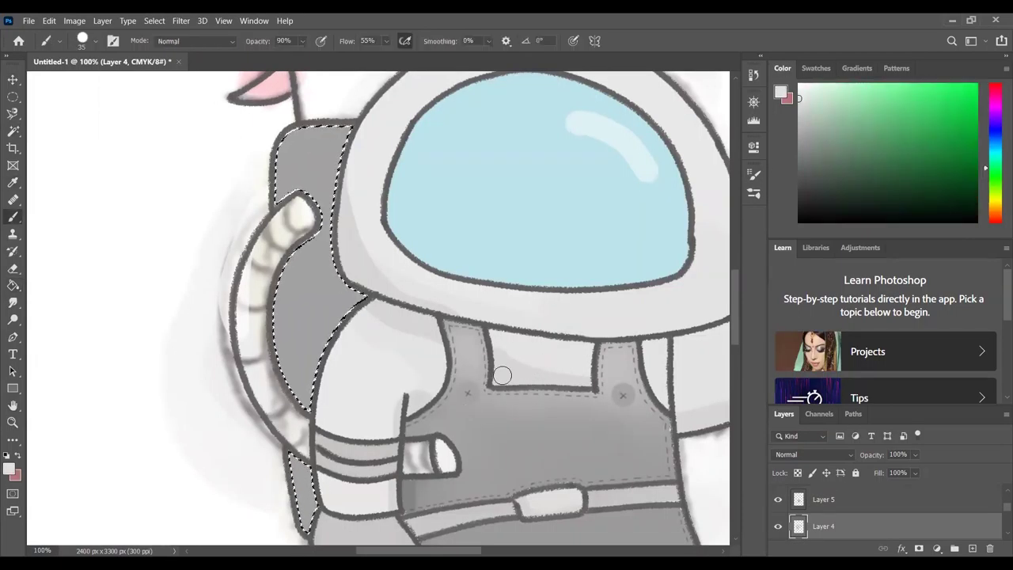
{"action": "mouse_move", "coordinate": [293, 146]}
{"action": "left_mouse_down"}
{"action": "mouse_move", "coordinate": [321, 175]}
{"action": "mouse_move", "coordinate": [294, 254]}
{"action": "mouse_move", "coordinate": [317, 237]}
{"action": "left_mouse_up"}
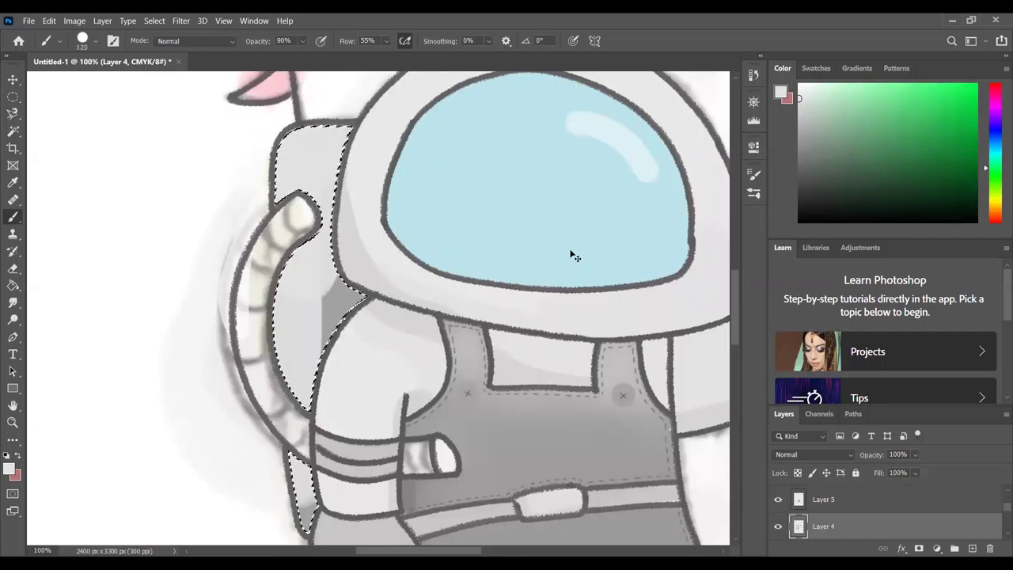
{"action": "key", "text": "ctrl+z"}
Step: Fill the selected backpack area with light grey on Layer 5 using the Paint Bucket
{"action": "key", "text": "g"}
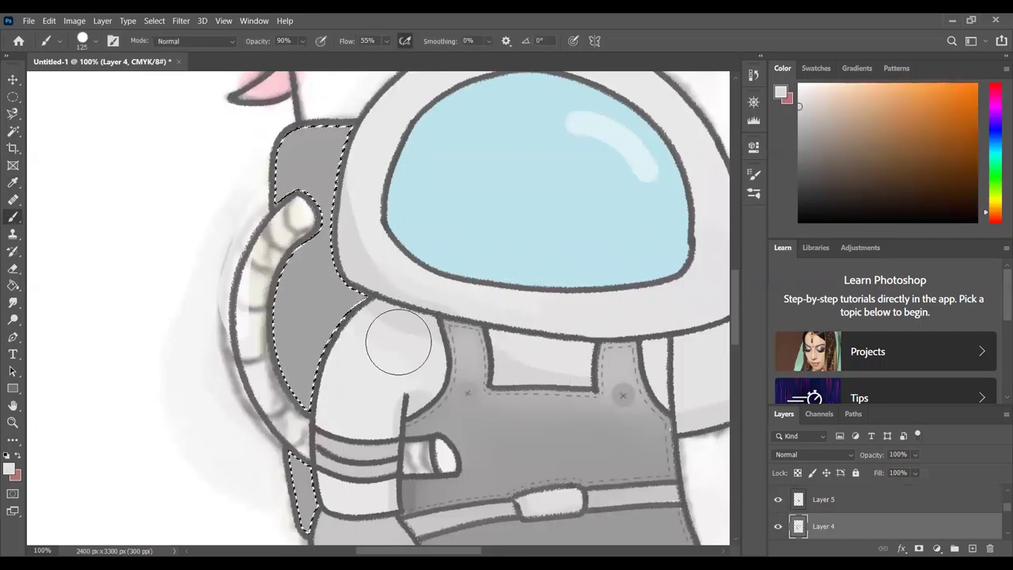
{"action": "left_click", "coordinate": [855, 500]}
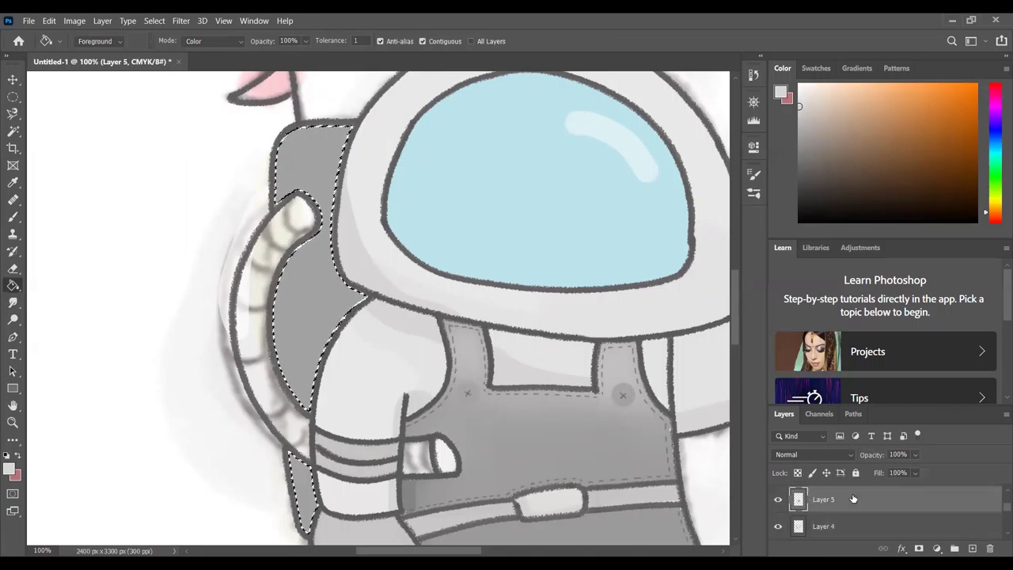
{"action": "left_click", "coordinate": [305, 310]}
{"action": "key", "text": "b"}
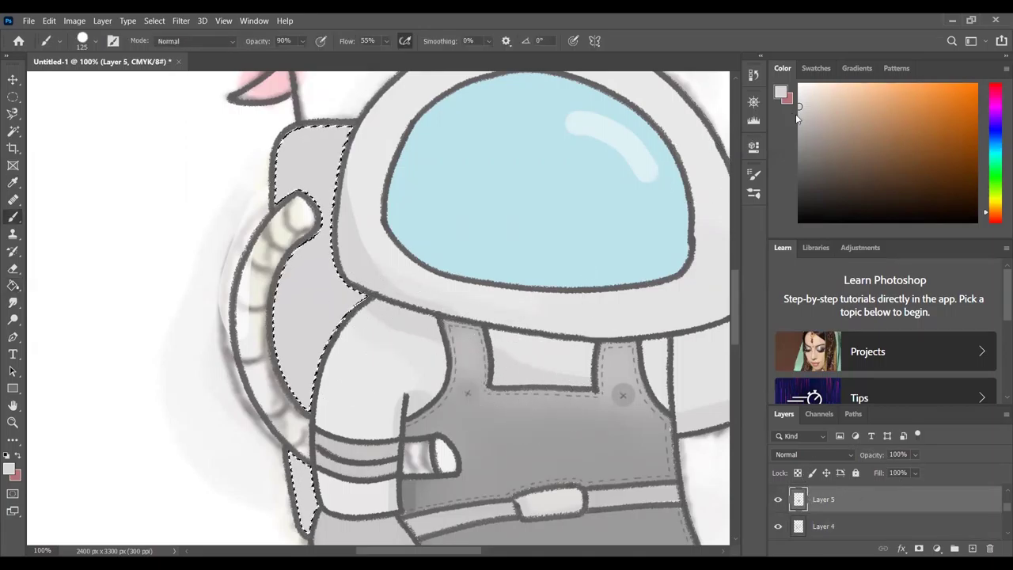
Step: Select the flag's interior and paint it vivid pinkish red on Layer 5
{"action": "key", "text": "alt+bracketleft"}
{"action": "key", "text": "w"}
{"action": "key", "text": "b"}
{"action": "left_click", "coordinate": [901, 492]}
{"action": "left_click", "coordinate": [261, 86], "text": "alt"}
{"action": "mouse_move", "coordinate": [262, 85]}
{"action": "left_mouse_down"}
{"action": "mouse_move", "coordinate": [293, 91]}
{"action": "mouse_move", "coordinate": [277, 87]}
{"action": "left_mouse_up"}
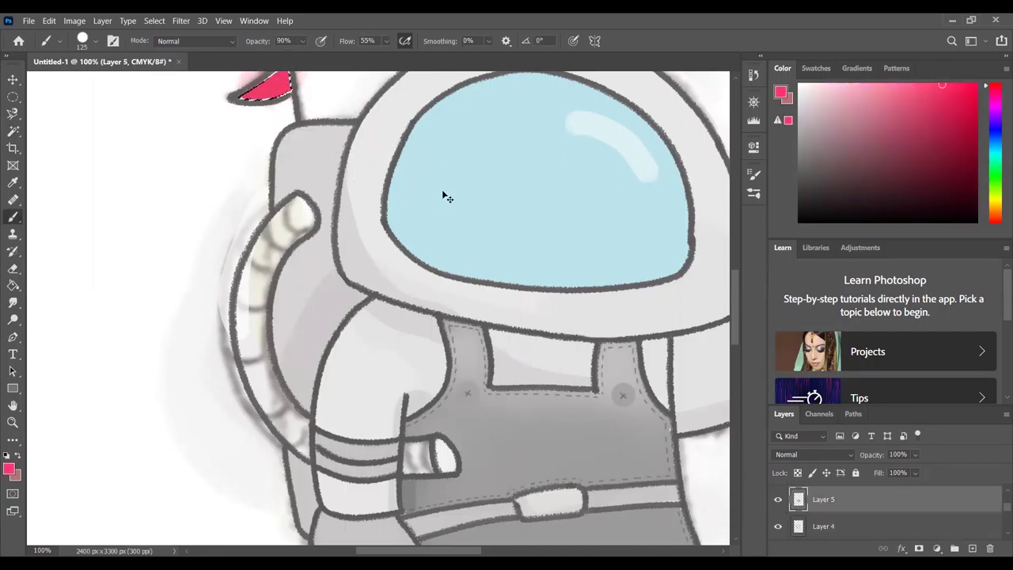
Step: Reselect the backpack area from Layer 4 and set a near-white brush colour for highlighting it on Layer 5
{"action": "left_click", "coordinate": [827, 526]}
{"action": "key", "text": "w"}
{"action": "left_click", "coordinate": [349, 301]}
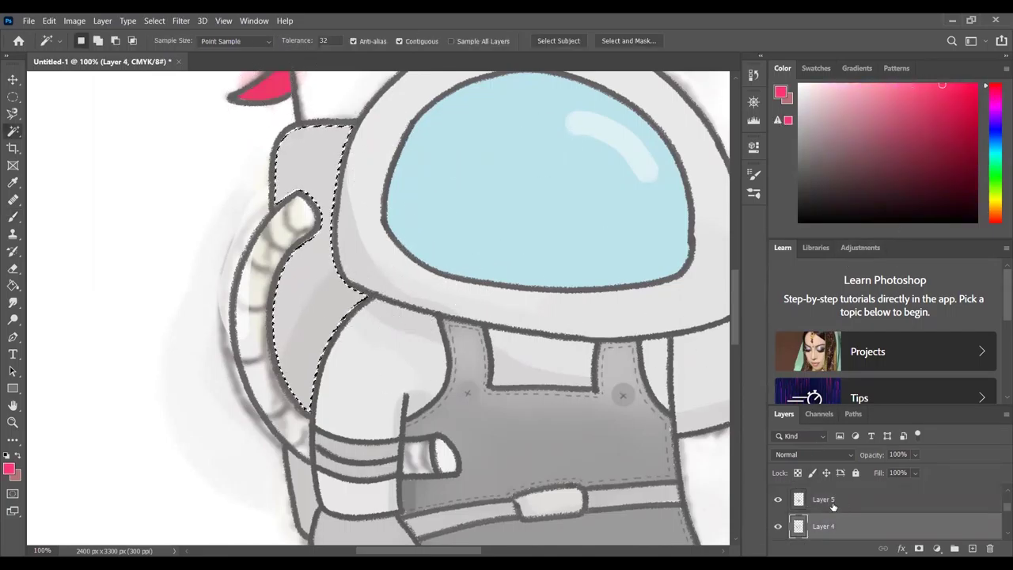
{"action": "left_click", "coordinate": [833, 501]}
{"action": "left_click", "coordinate": [799, 93]}
{"action": "key", "text": "b"}
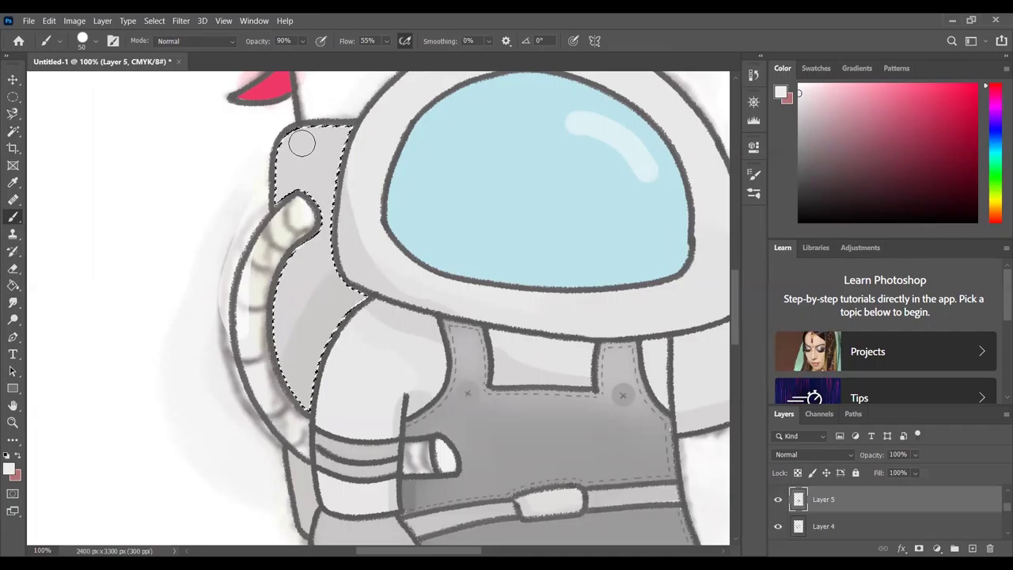
Step: Select the backpack hose and its end piece over the overalls on Layer 4 with the Magic Wand
{"action": "left_click", "coordinate": [820, 527]}
{"action": "key", "text": "w"}
{"action": "left_click", "coordinate": [417, 457], "text": "shift"}
{"action": "left_click", "coordinate": [445, 459], "text": "shift"}
Step: Sample the overalls' grey and fill all selected hose sections with it
{"action": "key", "text": "i"}
{"action": "left_click", "coordinate": [555, 428]}
{"action": "key", "text": "g"}
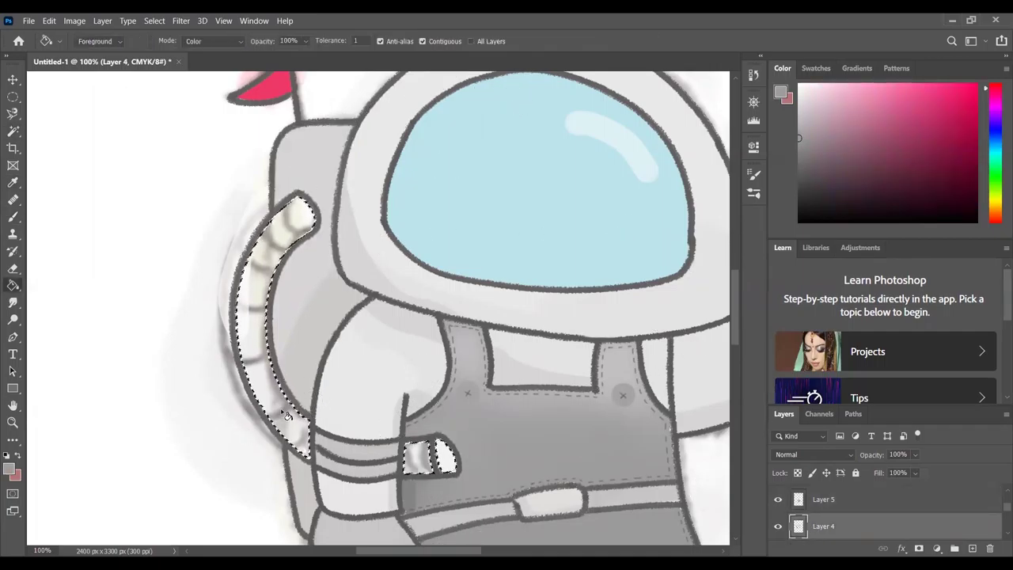
{"action": "left_click", "coordinate": [261, 332]}
{"action": "left_click", "coordinate": [417, 458]}
{"action": "left_click", "coordinate": [448, 461]}
{"action": "key", "text": "b"}
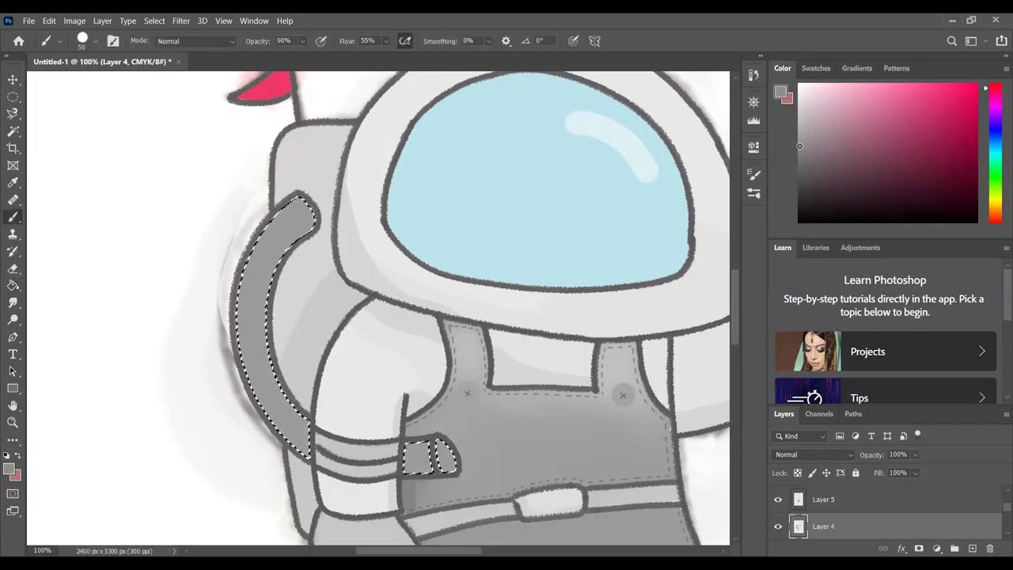
Step: Paint curved dark grey ribs across the upper part of the hose with a 9 px brush
{"action": "scroll", "coordinate": [285, 233], "scroll_direction": "up", "scroll_amount": 5}
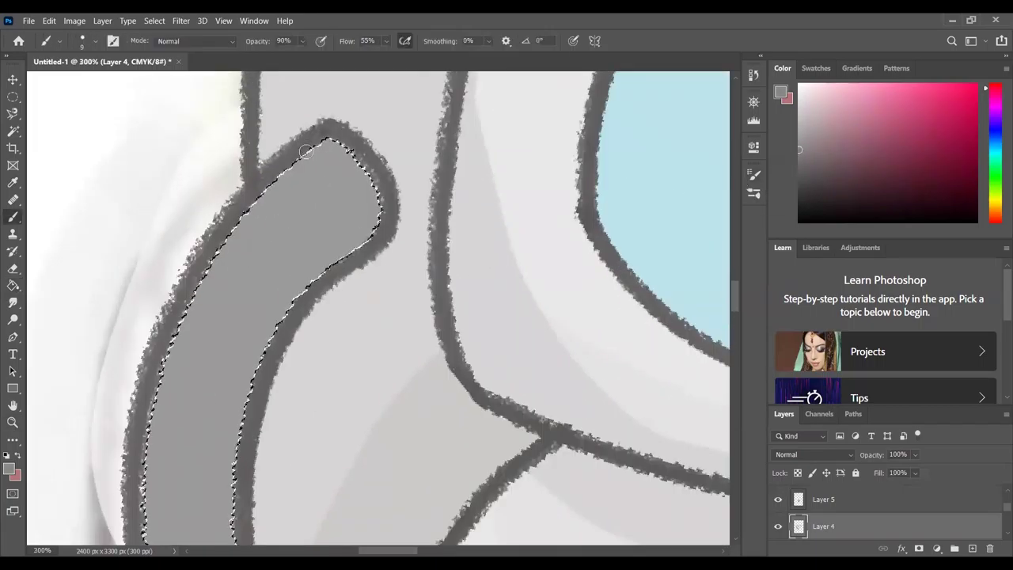
{"action": "left_click_drag", "start_coordinate": [305, 150], "coordinate": [360, 237]}
{"action": "left_click_drag", "start_coordinate": [261, 198], "coordinate": [325, 274]}
{"action": "left_click_drag", "start_coordinate": [236, 238], "coordinate": [293, 310]}
{"action": "left_click_drag", "start_coordinate": [206, 285], "coordinate": [250, 338]}
{"action": "left_click_drag", "start_coordinate": [158, 372], "coordinate": [245, 420]}
{"action": "left_click_drag", "start_coordinate": [151, 443], "coordinate": [269, 436]}
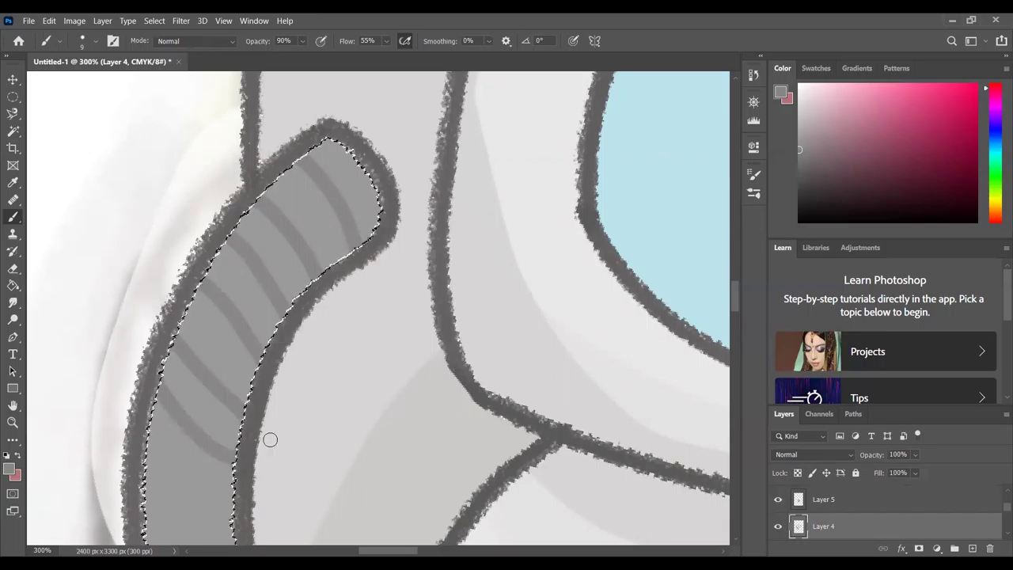
Step: Continue the dark grey ribs down the lower hose and onto its end piece over the overalls
{"action": "scroll", "coordinate": [269, 436], "scroll_direction": "down", "scroll_amount": 5}
{"action": "scroll", "coordinate": [170, 394], "scroll_direction": "down", "scroll_amount": 5}
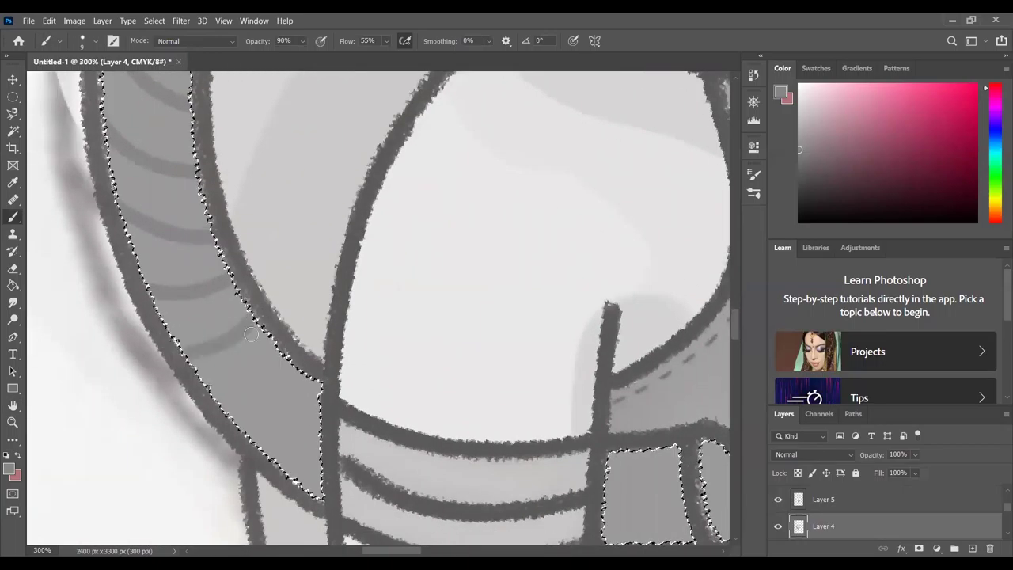
{"action": "left_click_drag", "start_coordinate": [546, 397], "coordinate": [365, 365]}
{"action": "left_click_drag", "start_coordinate": [428, 396], "coordinate": [491, 483]}
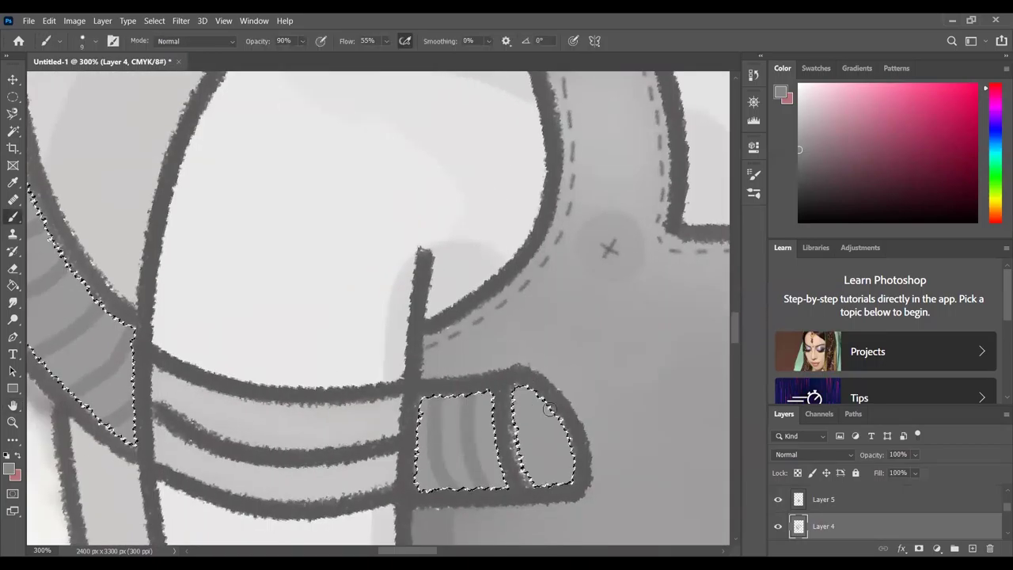
{"action": "key", "text": "ctrl+1"}
Step: Select the helmet visor with the Magic Wand and sample its light blue as the brush colour for Layer 5
{"action": "left_click", "coordinate": [823, 499]}
{"action": "key", "text": "w"}
{"action": "scroll", "coordinate": [843, 506], "scroll_direction": "up", "scroll_amount": 2}
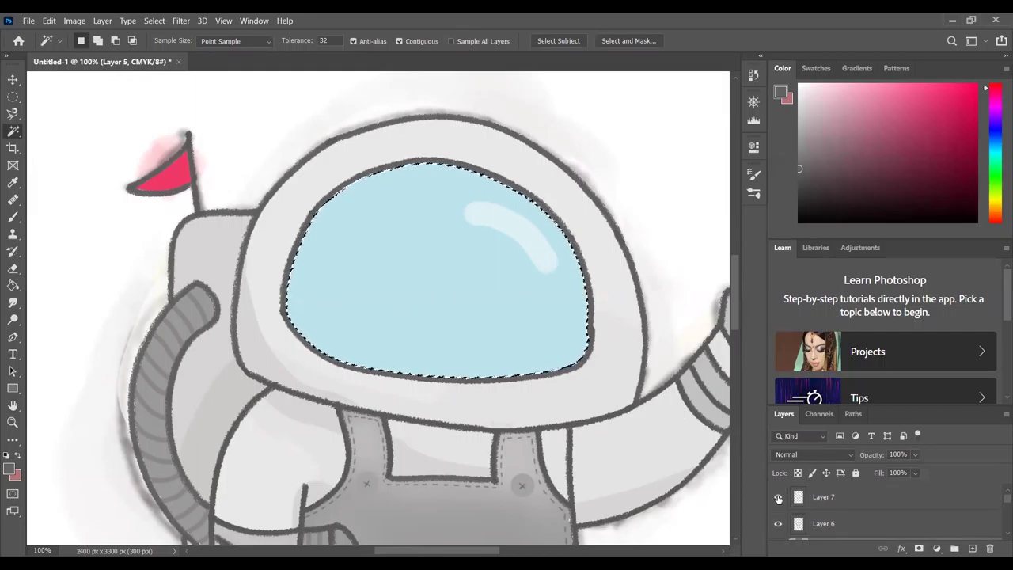
{"action": "scroll", "coordinate": [780, 515], "scroll_direction": "down", "scroll_amount": 1}
{"action": "left_click", "coordinate": [779, 522]}
{"action": "left_click", "coordinate": [779, 523]}
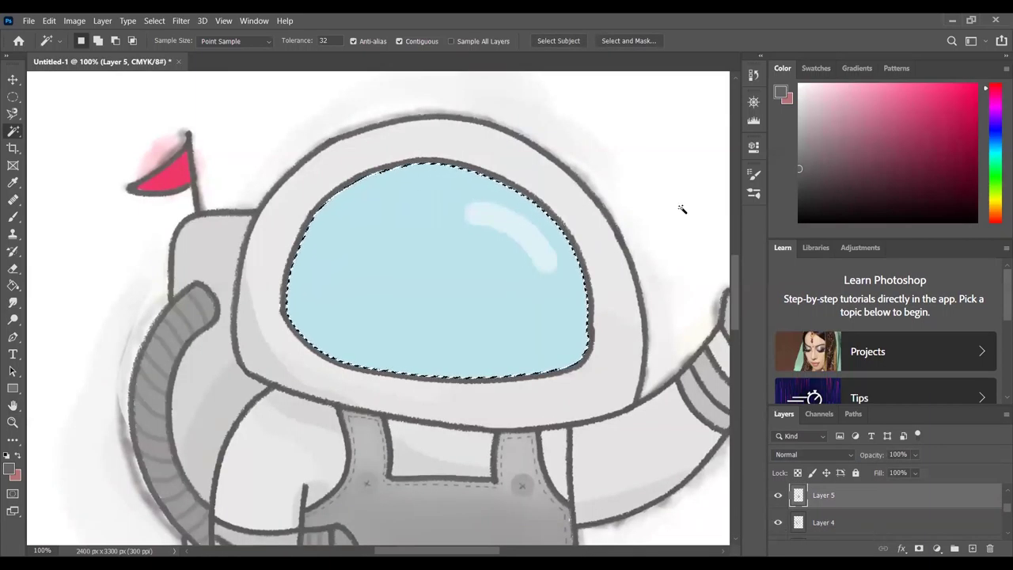
{"action": "key", "text": "b"}
{"action": "left_click", "coordinate": [484, 321], "text": "alt"}
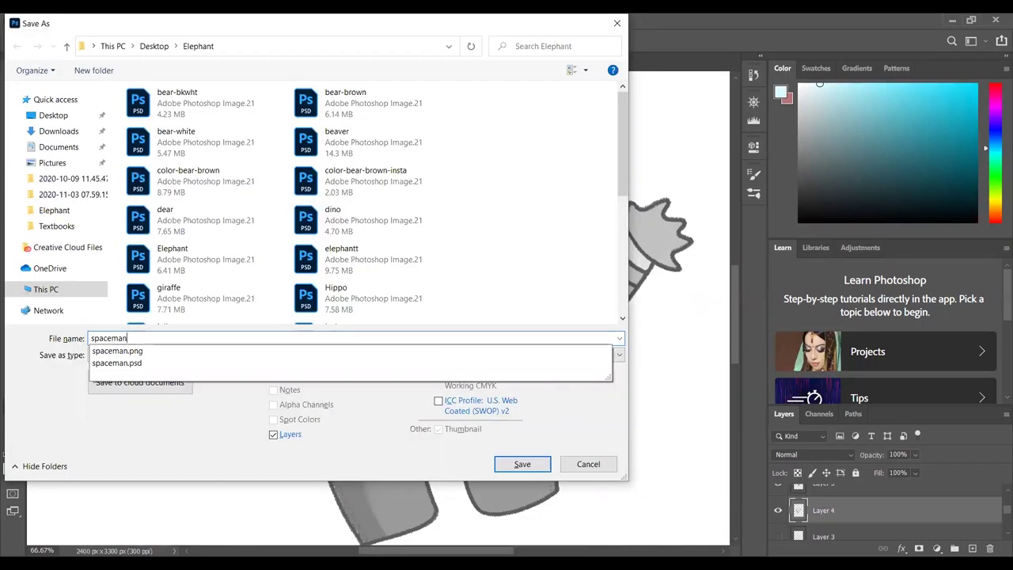
Step: Save the drawing as a Photoshop file named color-spaceman in the Elephant folder
{"action": "left_click", "coordinate": [91, 338]}
{"action": "type", "text": "color-"}
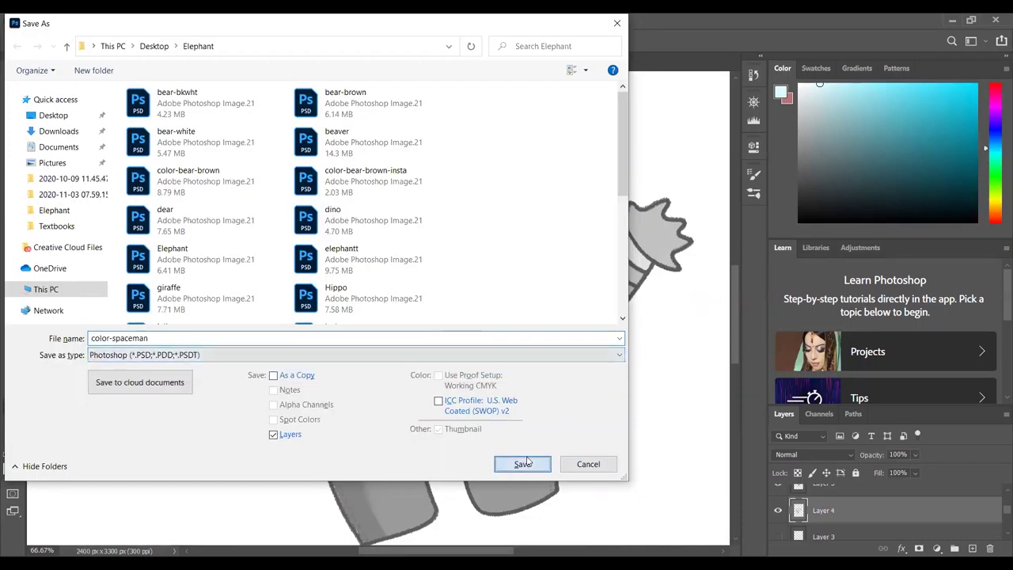
{"action": "left_click", "coordinate": [523, 464]}
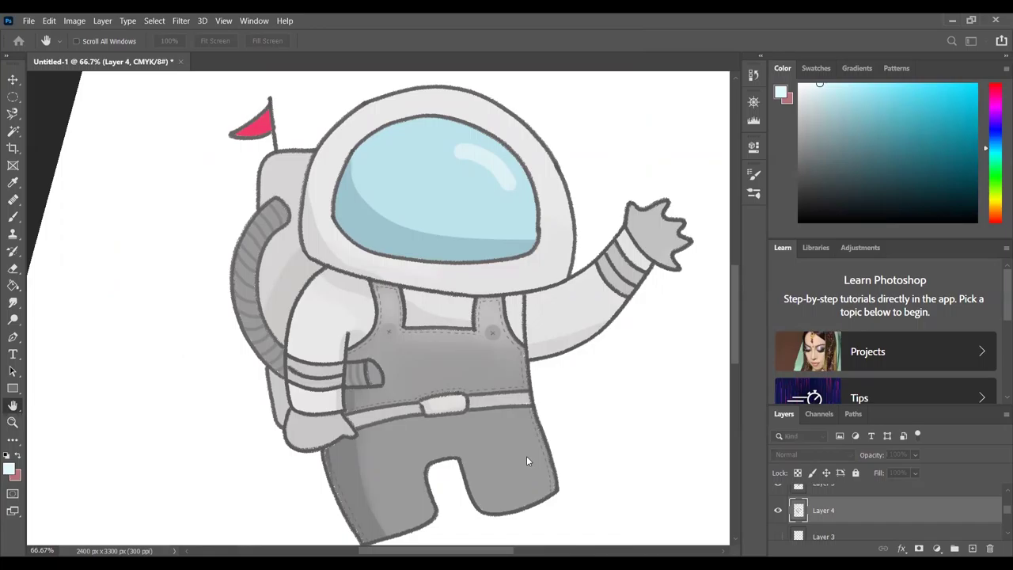
{"action": "scroll", "coordinate": [458, 398], "scroll_direction": "up", "scroll_amount": 1}
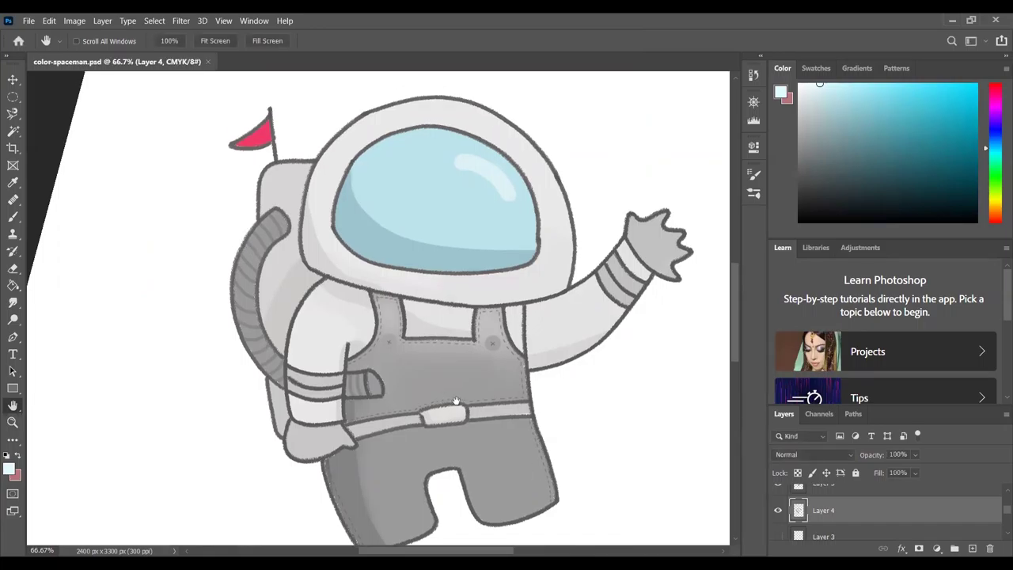
Step: Create a new 1200 x 1200 px document at 300 ppi and add a black solid colour fill layer
{"action": "left_click", "coordinate": [29, 21]}
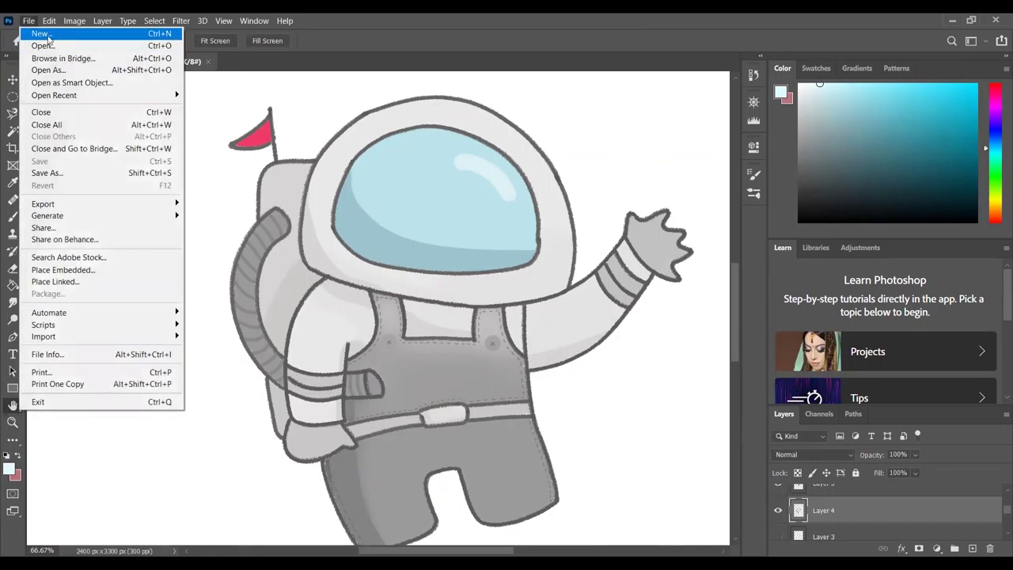
{"action": "left_click", "coordinate": [36, 33]}
{"action": "left_click", "coordinate": [430, 162]}
{"action": "left_click", "coordinate": [733, 478]}
{"action": "left_click", "coordinate": [938, 548]}
{"action": "left_click", "coordinate": [930, 316]}
Step: Bring the complete astronaut artwork from color-spaceman.psd into the new black document as a layer
{"action": "left_click", "coordinate": [119, 61]}
{"action": "key", "text": "h"}
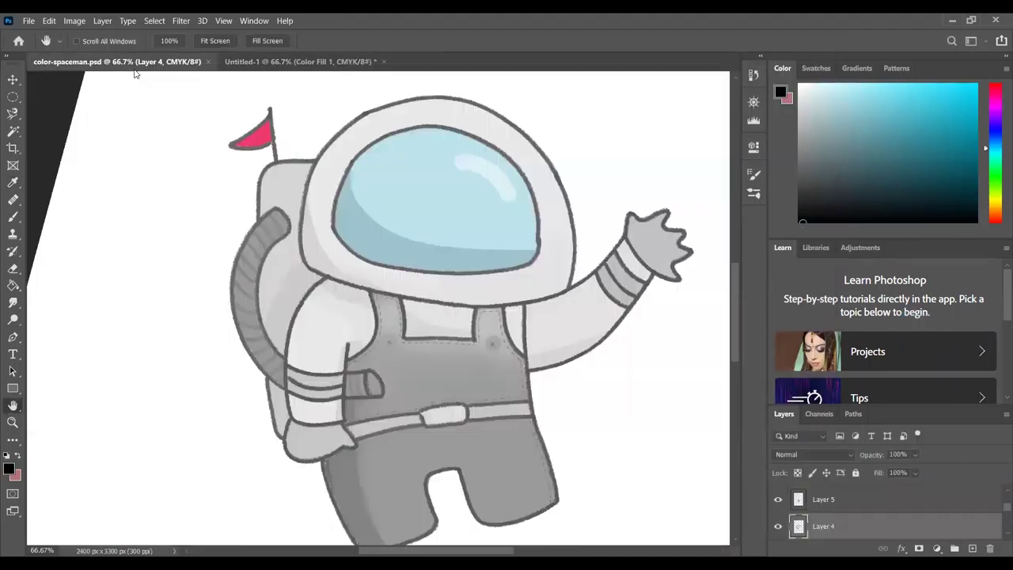
{"action": "key", "text": "ctrl+0"}
{"action": "right_click", "coordinate": [833, 499]}
{"action": "left_click", "coordinate": [832, 500]}
{"action": "left_click_drag", "start_coordinate": [833, 500], "coordinate": [430, 387]}
Step: Scale the astronaut down and place it in the middle of the canvas with Free Transform
{"action": "key", "text": "ctrl+t"}
{"action": "left_click_drag", "start_coordinate": [166, 98], "coordinate": [418, 339]}
{"action": "left_click_drag", "start_coordinate": [532, 437], "coordinate": [377, 308]}
{"action": "key", "text": "Return"}
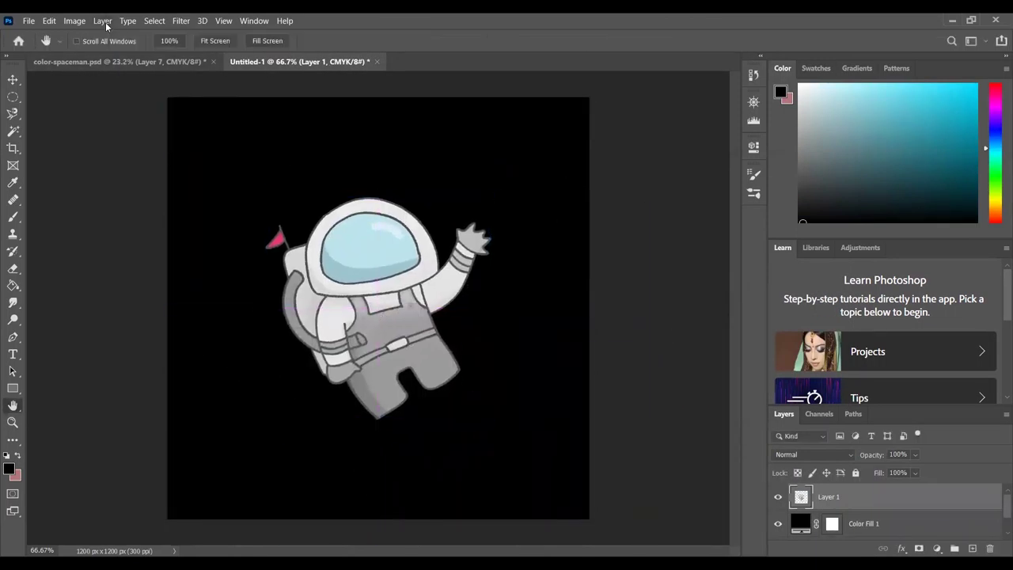
Step: Change the background colour fill layer from black to dark grey
{"action": "left_click", "coordinate": [105, 22]}
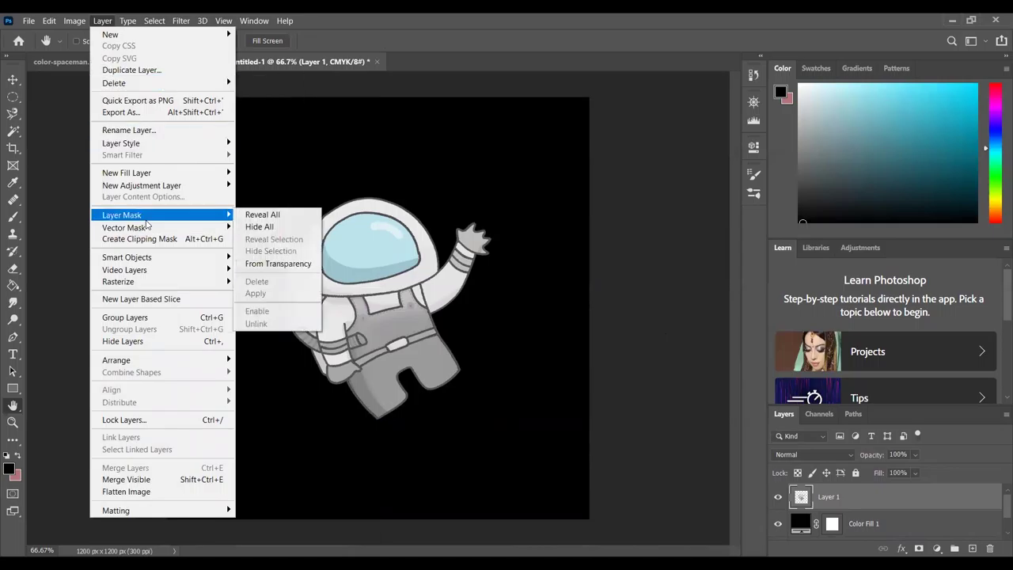
{"action": "double_click", "coordinate": [801, 523]}
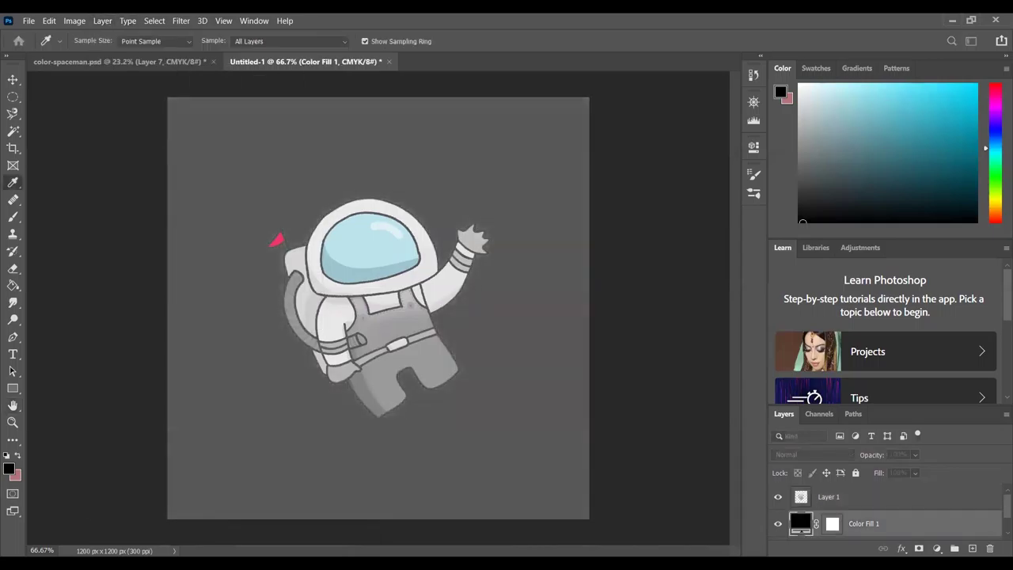
{"action": "key", "text": "Return"}
Step: Add a new layer between the astronaut and the colour fill, and ready a white brush
{"action": "left_click", "coordinate": [800, 498]}
{"action": "left_click", "coordinate": [836, 537]}
{"action": "left_click", "coordinate": [973, 548]}
{"action": "key", "text": "b"}
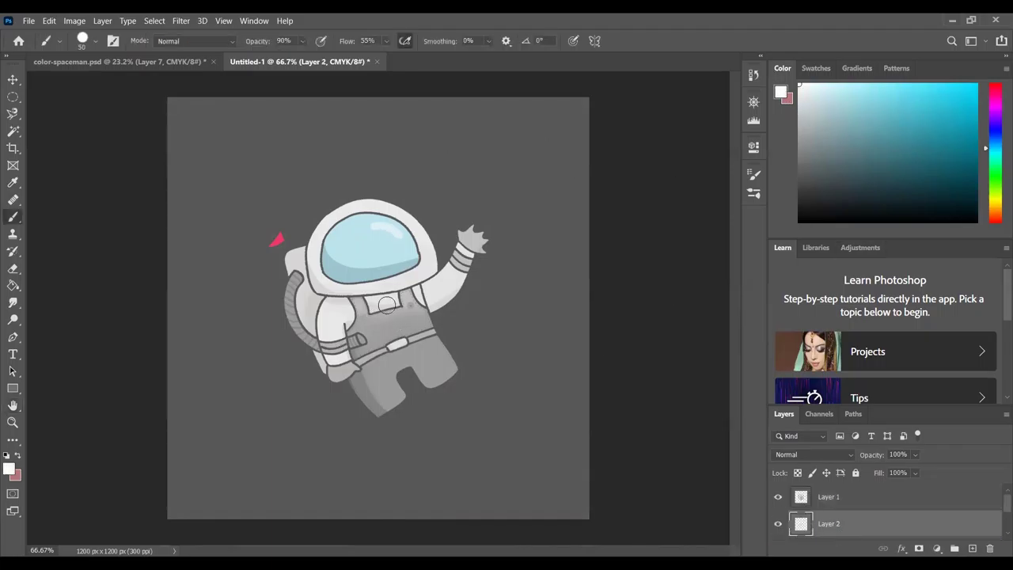
Step: Try to paint a white border around the astronaut with a 90 px brush at 90% opacity
{"action": "key", "text": "bracketright"}
{"action": "key", "text": "bracketright"}
{"action": "key", "text": "bracketright"}
{"action": "key", "text": "bracketright"}
{"action": "mouse_move", "coordinate": [428, 274]}
{"action": "left_mouse_down"}
{"action": "mouse_move", "coordinate": [416, 219]}
{"action": "mouse_move", "coordinate": [329, 212]}
{"action": "mouse_move", "coordinate": [273, 258]}
{"action": "mouse_move", "coordinate": [327, 386]}
{"action": "mouse_move", "coordinate": [378, 413]}
{"action": "mouse_move", "coordinate": [406, 381]}
{"action": "mouse_move", "coordinate": [386, 394]}
{"action": "mouse_move", "coordinate": [418, 392]}
{"action": "left_mouse_up"}
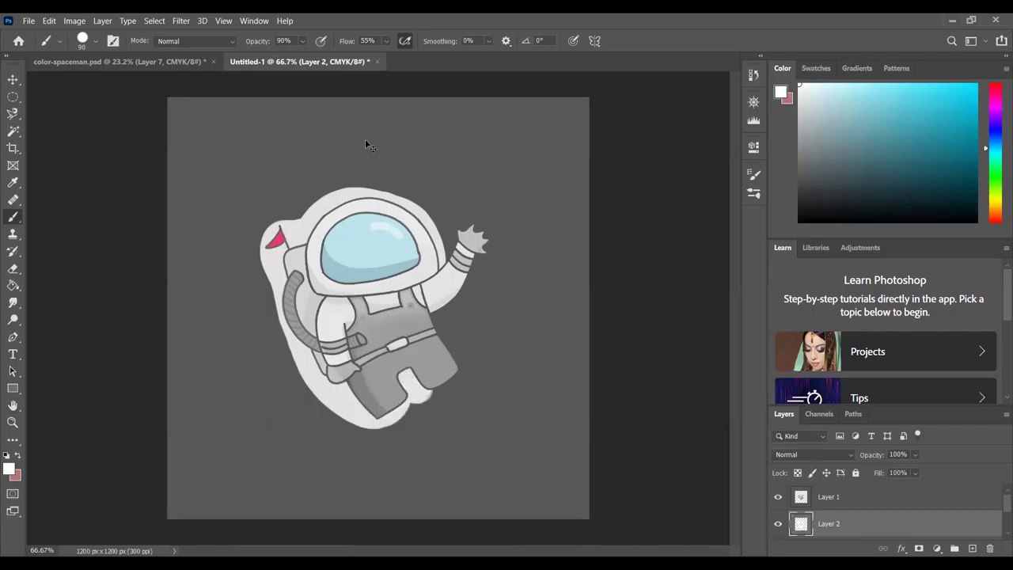
{"action": "key", "text": "ctrl+z"}
Step: Set the white brush to 60 px, 100% opacity and 50% smoothing
{"action": "key", "text": "0"}
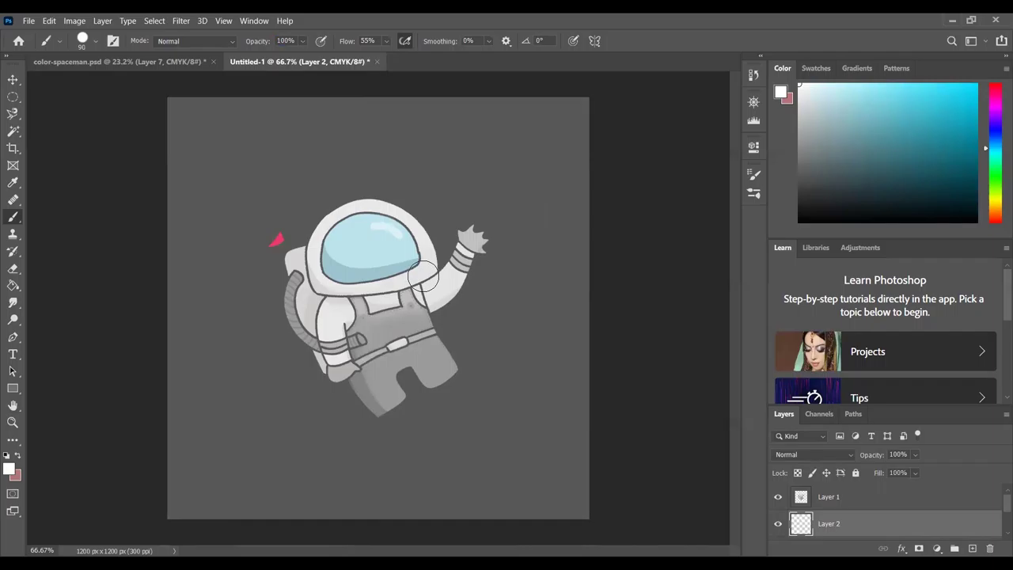
{"action": "key", "text": "z"}
{"action": "left_click", "coordinate": [358, 264]}
{"action": "key", "text": "b"}
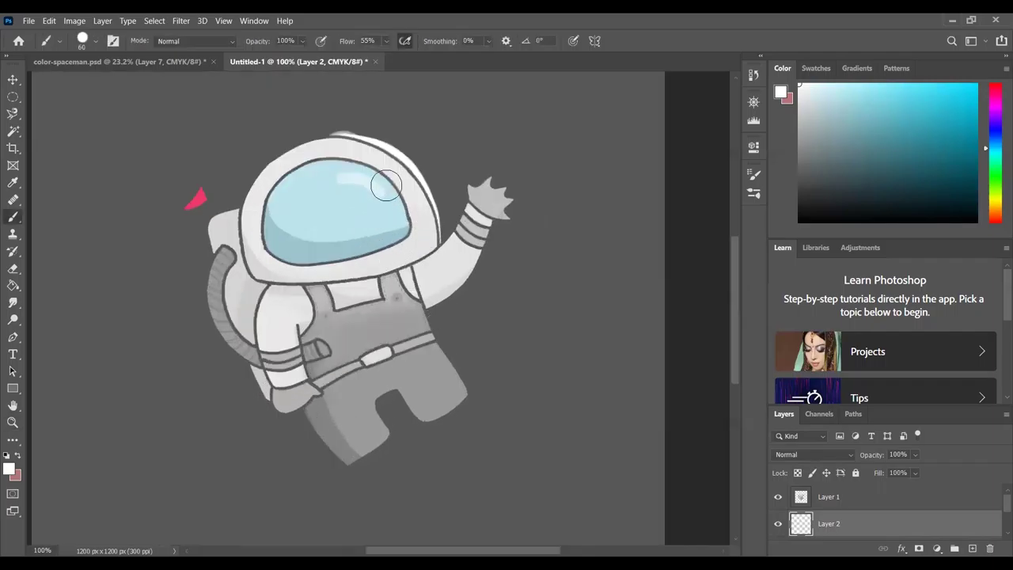
{"action": "left_click_drag", "start_coordinate": [410, 319], "coordinate": [370, 270]}
{"action": "left_click", "coordinate": [471, 40]}
Step: Paint a solid white sticker border around the whole astronaut and flag on Layer 2, rotating the canvas as needed
{"action": "mouse_move", "coordinate": [285, 266]}
{"action": "left_mouse_down"}
{"action": "mouse_move", "coordinate": [231, 312]}
{"action": "mouse_move", "coordinate": [254, 429]}
{"action": "left_mouse_up"}
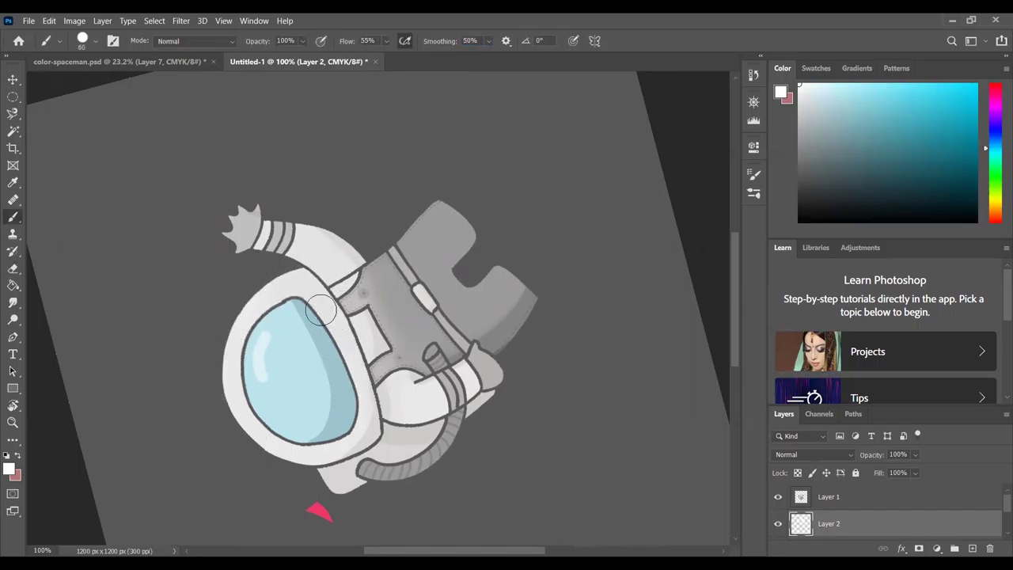
{"action": "mouse_move", "coordinate": [299, 267]}
{"action": "left_mouse_down"}
{"action": "mouse_move", "coordinate": [263, 287]}
{"action": "mouse_move", "coordinate": [236, 320]}
{"action": "mouse_move", "coordinate": [225, 386]}
{"action": "mouse_move", "coordinate": [252, 442]}
{"action": "mouse_move", "coordinate": [315, 468]}
{"action": "mouse_move", "coordinate": [329, 488]}
{"action": "mouse_move", "coordinate": [311, 512]}
{"action": "mouse_move", "coordinate": [330, 511]}
{"action": "mouse_move", "coordinate": [309, 507]}
{"action": "mouse_move", "coordinate": [328, 530]}
{"action": "mouse_move", "coordinate": [361, 492]}
{"action": "mouse_move", "coordinate": [434, 468]}
{"action": "mouse_move", "coordinate": [532, 305]}
{"action": "left_mouse_up"}
{"action": "mouse_move", "coordinate": [280, 260]}
{"action": "left_mouse_down"}
{"action": "mouse_move", "coordinate": [220, 236]}
{"action": "mouse_move", "coordinate": [265, 207]}
{"action": "mouse_move", "coordinate": [348, 245]}
{"action": "mouse_move", "coordinate": [413, 255]}
{"action": "mouse_move", "coordinate": [443, 198]}
{"action": "mouse_move", "coordinate": [461, 269]}
{"action": "mouse_move", "coordinate": [498, 271]}
{"action": "mouse_move", "coordinate": [536, 313]}
{"action": "mouse_move", "coordinate": [497, 338]}
{"action": "mouse_move", "coordinate": [471, 222]}
{"action": "mouse_move", "coordinate": [265, 249]}
{"action": "left_mouse_up"}
{"action": "key", "text": "r"}
{"action": "mouse_move", "coordinate": [190, 188]}
{"action": "left_mouse_down"}
{"action": "mouse_move", "coordinate": [228, 206]}
{"action": "mouse_move", "coordinate": [272, 164]}
{"action": "mouse_move", "coordinate": [438, 208]}
{"action": "left_mouse_up"}
{"action": "key", "text": "bracketright"}
{"action": "key", "text": "bracketright"}
{"action": "key", "text": "bracketright"}
{"action": "key", "text": "bracketright"}
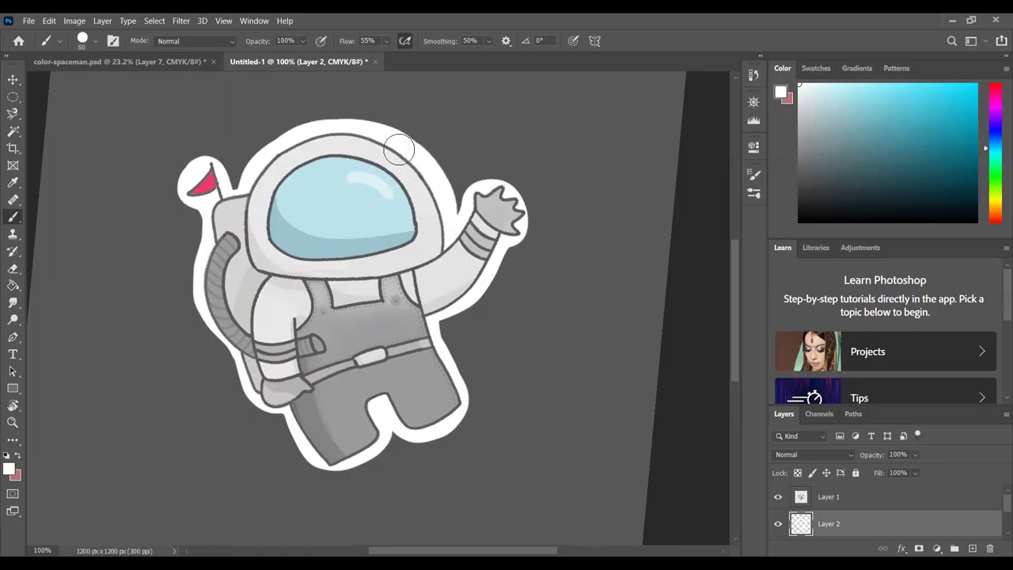
Step: Smooth the white sticker border around the helmet and the raised arm on Layer 2
{"action": "mouse_move", "coordinate": [359, 135]}
{"action": "left_mouse_down"}
{"action": "mouse_move", "coordinate": [421, 155]}
{"action": "mouse_move", "coordinate": [434, 208]}
{"action": "left_mouse_up"}
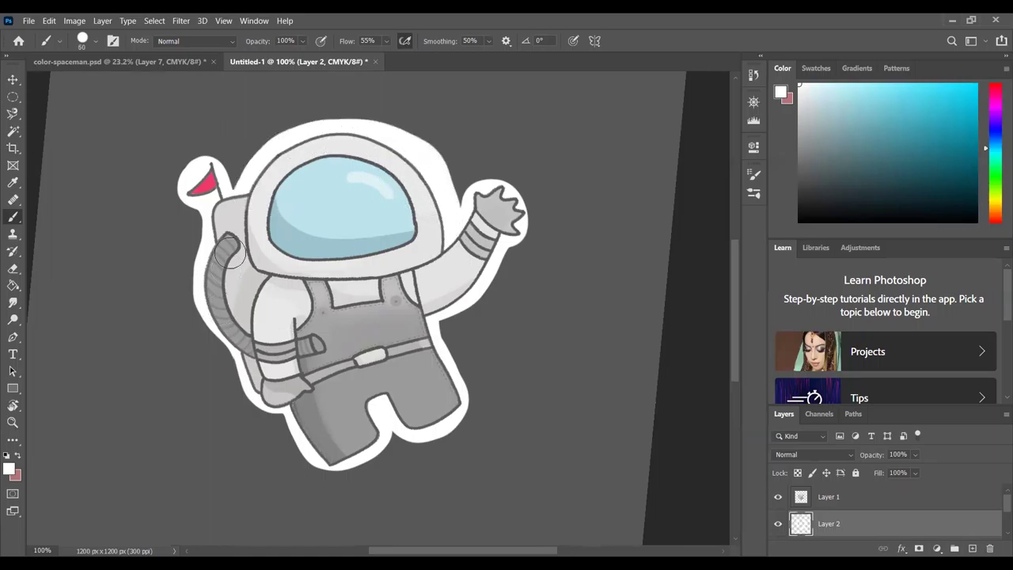
{"action": "key", "text": "ctrl+z"}
{"action": "mouse_move", "coordinate": [230, 224]}
{"action": "left_mouse_down"}
{"action": "mouse_move", "coordinate": [211, 263]}
{"action": "mouse_move", "coordinate": [218, 324]}
{"action": "mouse_move", "coordinate": [308, 437]}
{"action": "mouse_move", "coordinate": [338, 458]}
{"action": "mouse_move", "coordinate": [371, 441]}
{"action": "mouse_move", "coordinate": [388, 410]}
{"action": "mouse_move", "coordinate": [366, 432]}
{"action": "mouse_move", "coordinate": [437, 415]}
{"action": "left_mouse_up"}
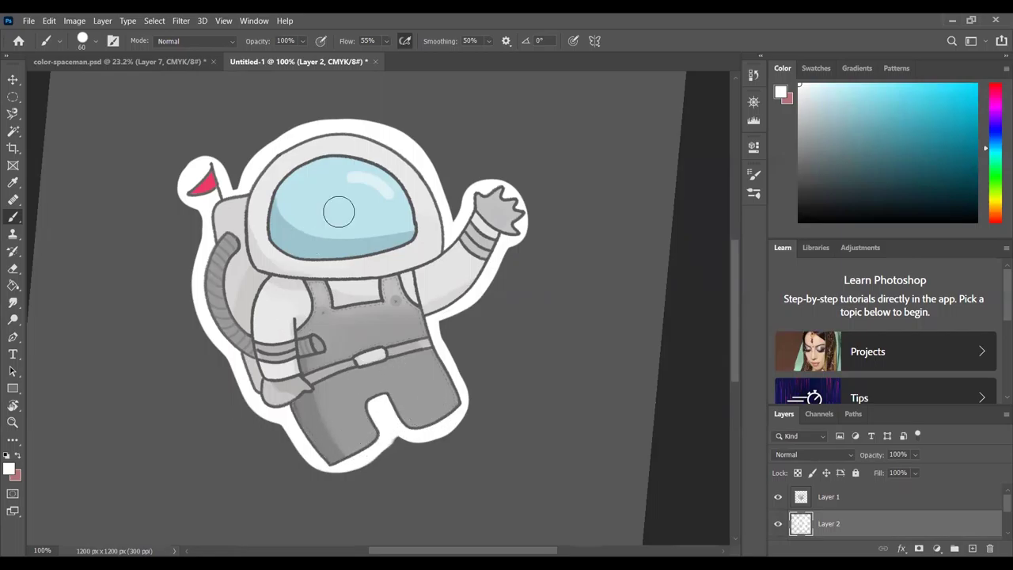
{"action": "mouse_move", "coordinate": [416, 173]}
{"action": "left_mouse_down"}
{"action": "mouse_move", "coordinate": [451, 219]}
{"action": "mouse_move", "coordinate": [507, 251]}
{"action": "left_mouse_up"}
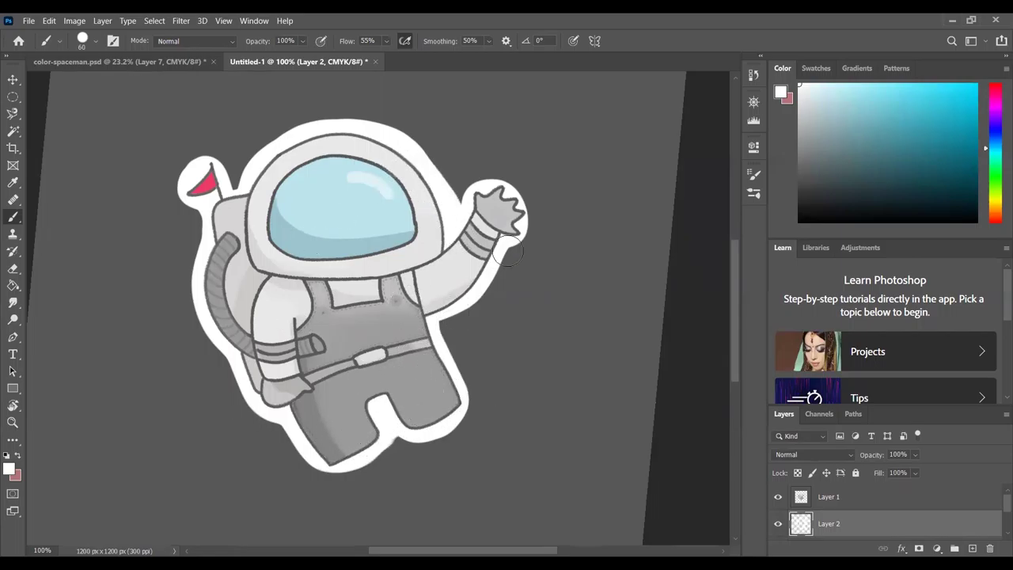
{"action": "key", "text": "r"}
{"action": "mouse_move", "coordinate": [577, 396]}
{"action": "left_mouse_down"}
{"action": "mouse_move", "coordinate": [515, 443]}
{"action": "mouse_move", "coordinate": [602, 341]}
{"action": "left_mouse_up"}
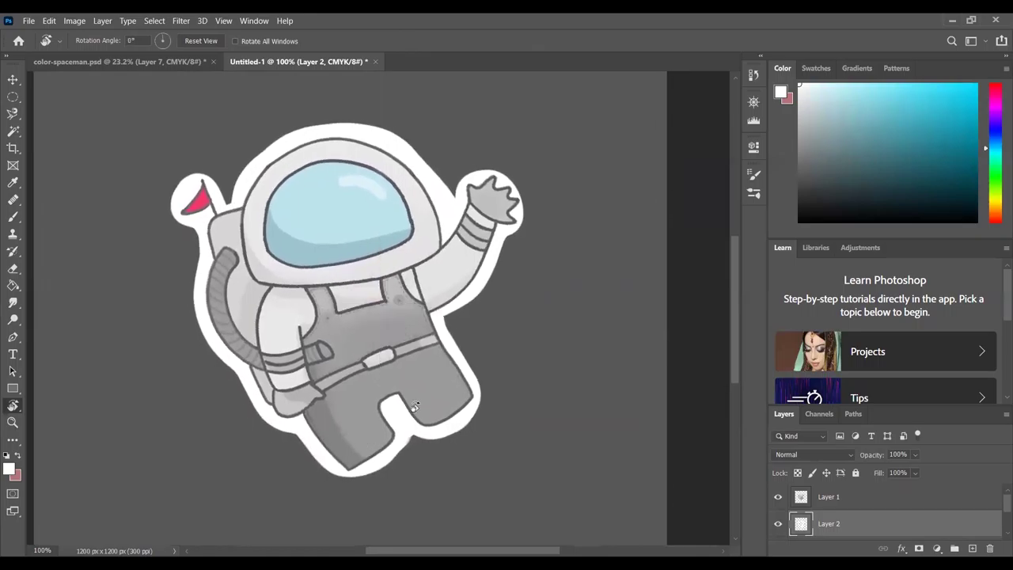
{"action": "key", "text": "ctrl+minus"}
{"action": "key", "text": "ctrl+minus"}
{"action": "key", "text": "t"}
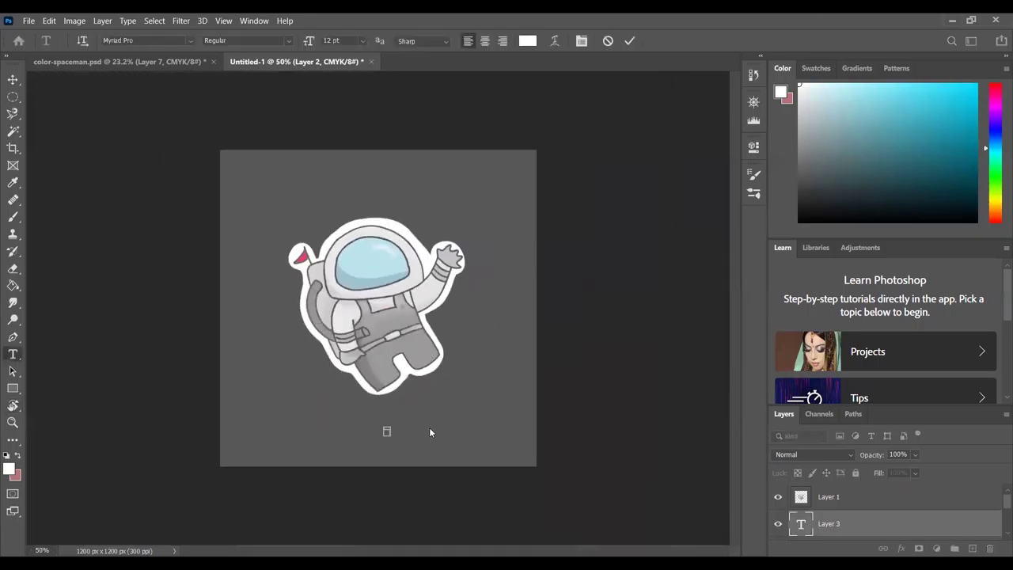
{"action": "left_click", "coordinate": [410, 441]}
{"action": "type", "text": "luckystar_crafts"}
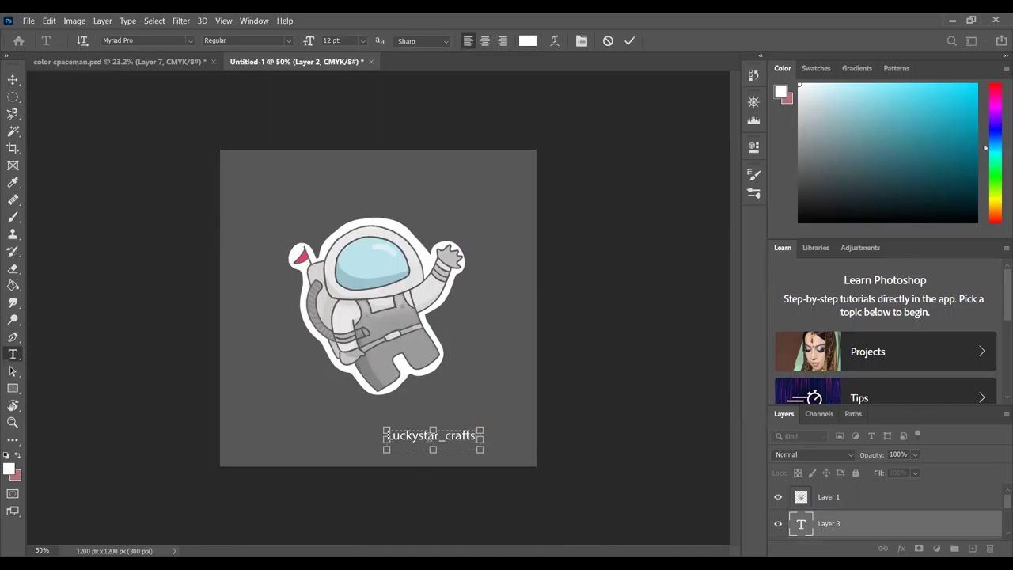
{"action": "type", "text": "L"}
{"action": "left_click_drag", "start_coordinate": [489, 414], "coordinate": [426, 443]}
{"action": "key", "text": "Home"}
{"action": "type", "text": "@"}
{"action": "key", "text": "ctrl+Return"}
Step: Try to rotate the handle text by about 32° along the astronaut's lower edge
{"action": "key", "text": "v"}
{"action": "key", "text": "ctrl+t"}
{"action": "left_click_drag", "start_coordinate": [372, 412], "coordinate": [326, 379]}
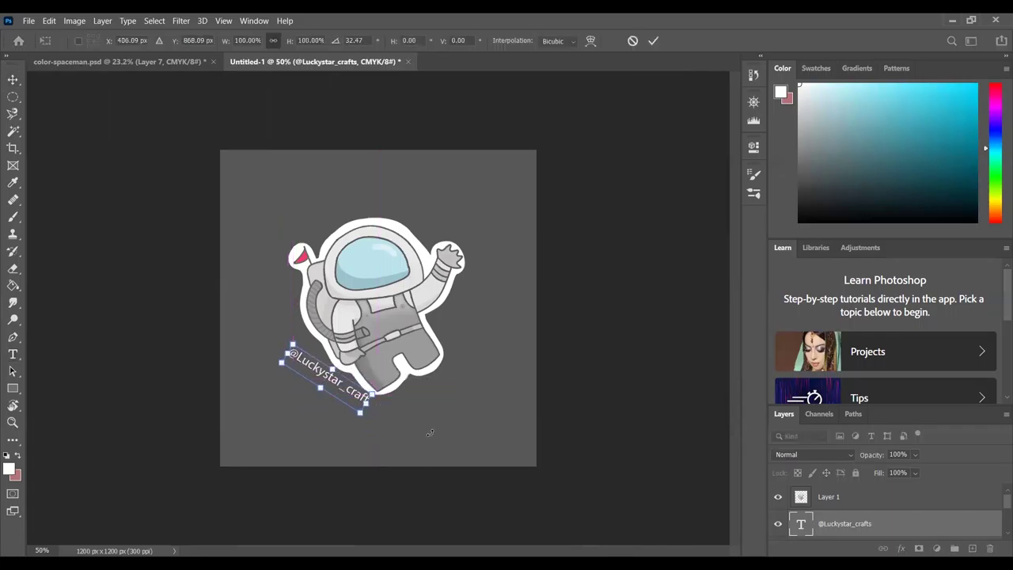
{"action": "key", "text": "Escape"}
{"action": "key", "text": "t"}
{"action": "left_click", "coordinate": [419, 408]}
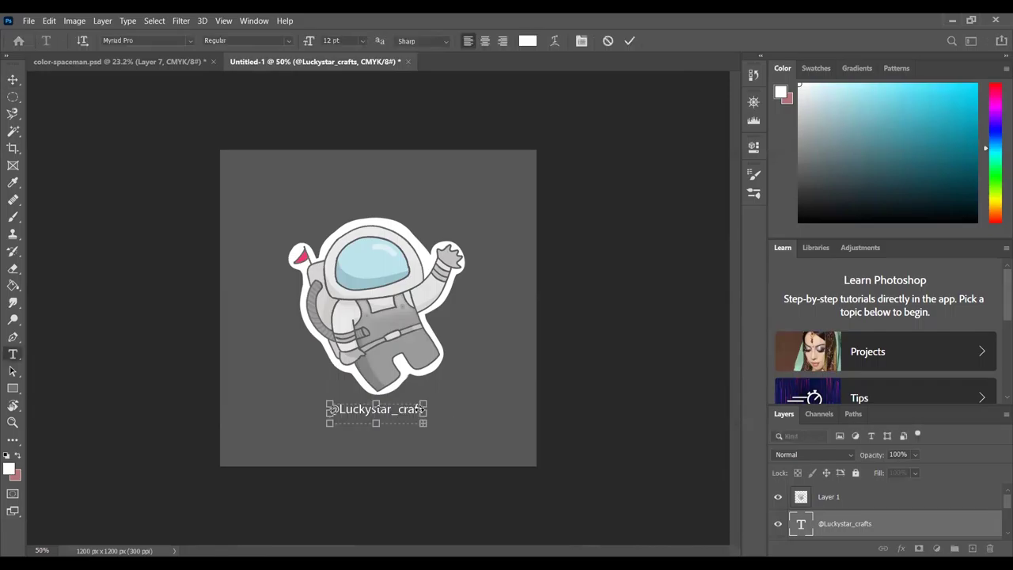
{"action": "type", "text": "ts"}
{"action": "key", "text": "ctrl+Return"}
{"action": "key", "text": "v"}
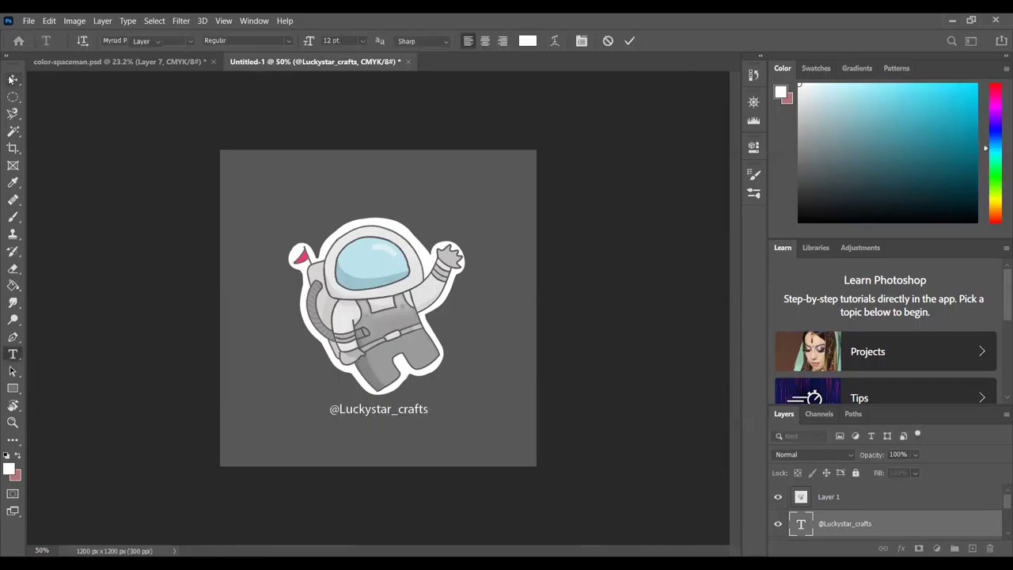
{"action": "left_click", "coordinate": [496, 426]}
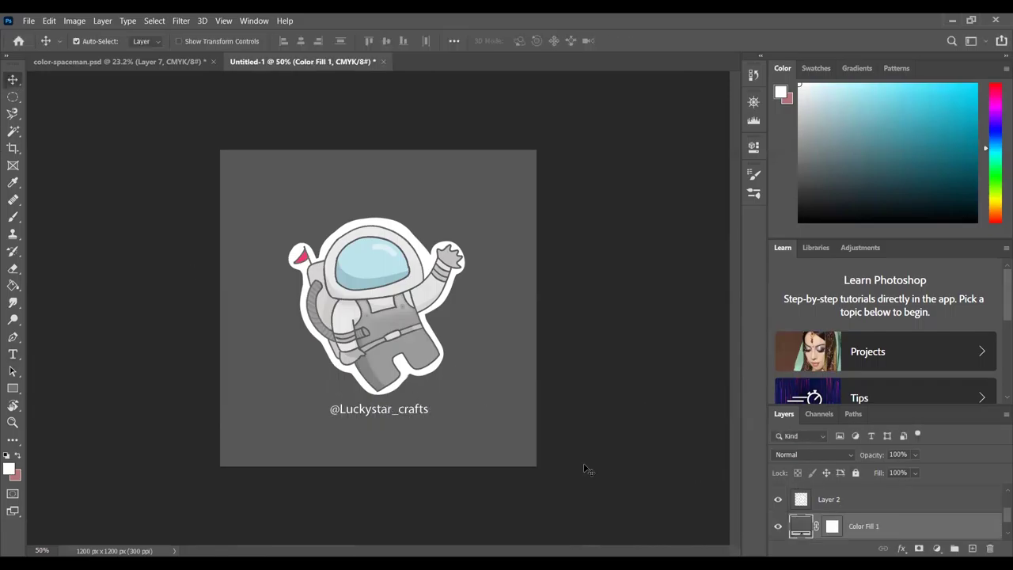
Step: Save the document as color-spaceman-insta in Photoshop format in the Elephant folder
{"action": "key", "text": "ctrl+shift+s"}
{"action": "type", "text": "spaceman-insta"}
{"action": "key", "text": "Home"}
{"action": "type", "text": "color-"}
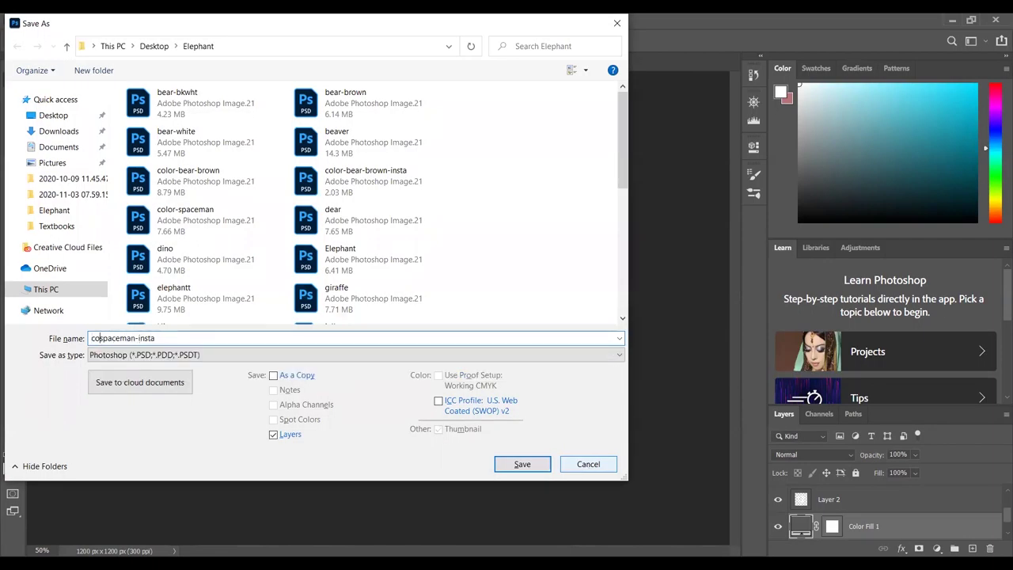
{"action": "left_click", "coordinate": [523, 464]}
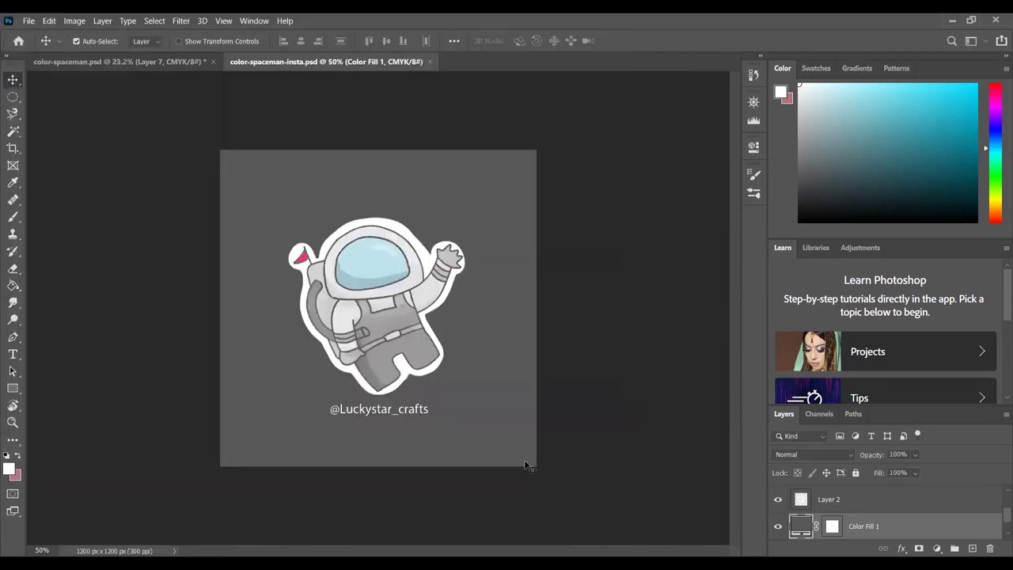
Step: Add a new layer directly above the grey colour fill and open the brush tip settings
{"action": "key", "text": "b"}
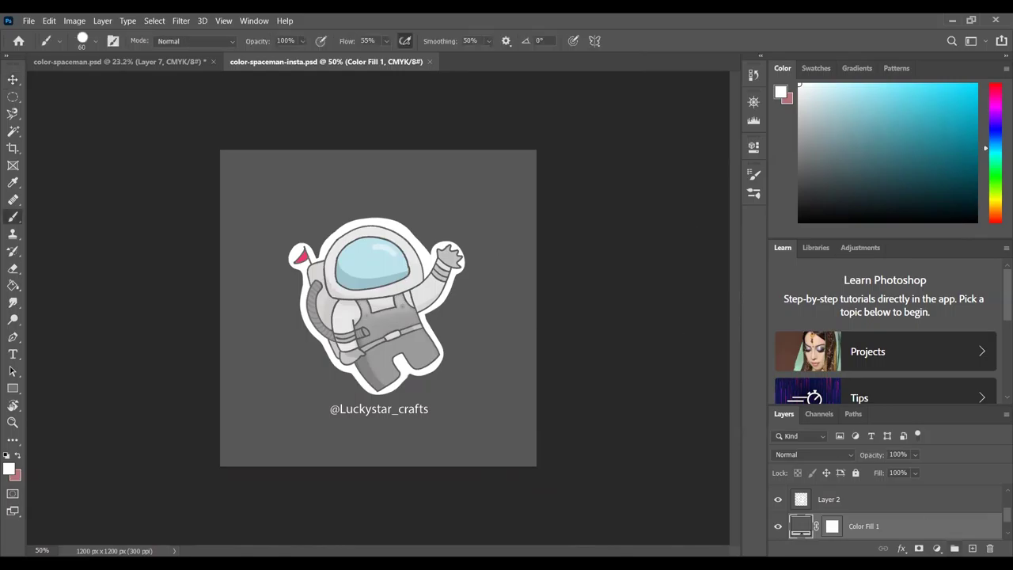
{"action": "key", "text": "ctrl+shift+alt+n"}
{"action": "left_click", "coordinate": [754, 174]}
Step: Try stamping an enlarged version of the 16 px textured brush tip on the background, and undo the marks
{"action": "left_click", "coordinate": [694, 231]}
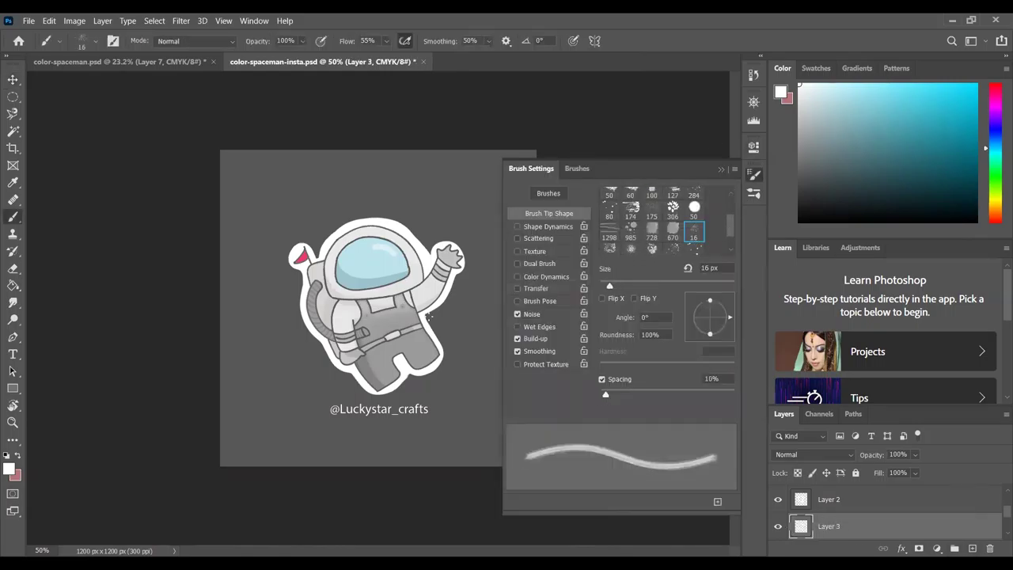
{"action": "left_click_drag", "start_coordinate": [610, 286], "coordinate": [704, 286]}
{"action": "left_click", "coordinate": [432, 320]}
{"action": "left_click", "coordinate": [273, 421]}
{"action": "key", "text": "ctrl+z"}
{"action": "key", "text": "ctrl+z"}
Step: Choose the 105 px speckle brush tip with 66% spacing and set the foreground colour to mid grey
{"action": "scroll", "coordinate": [657, 222], "scroll_direction": "down", "scroll_amount": 1}
{"action": "left_click", "coordinate": [673, 227]}
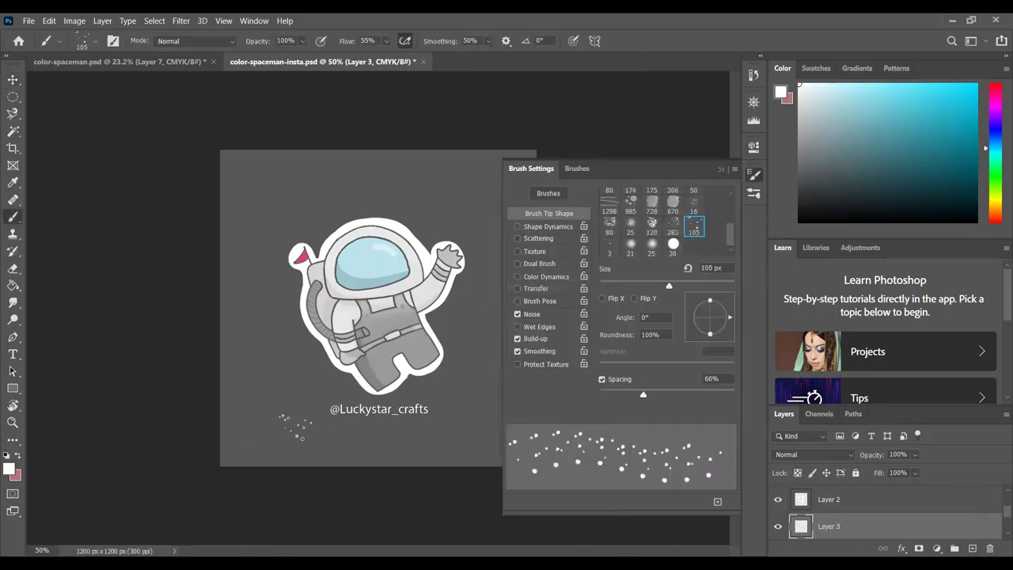
{"action": "left_click", "coordinate": [364, 443]}
{"action": "left_click", "coordinate": [694, 227]}
{"action": "left_click", "coordinate": [754, 174]}
{"action": "left_click", "coordinate": [799, 146]}
Step: Scatter grey star specks over the whole background on Layer 3 with the speckle brush at 175 px, adding some lighter grey ones near one corner
{"action": "left_click", "coordinate": [505, 327]}
{"action": "key", "text": "r"}
{"action": "left_click_drag", "start_coordinate": [287, 214], "coordinate": [519, 221]}
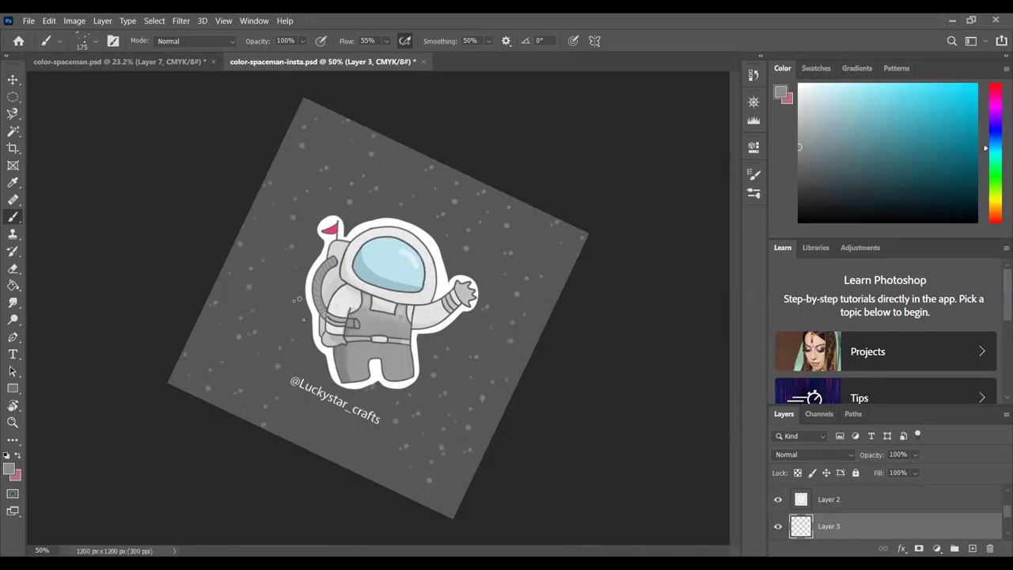
Step: Switch to a hard round brush tip at 173 px for painting on Layer 3
{"action": "key", "text": "r"}
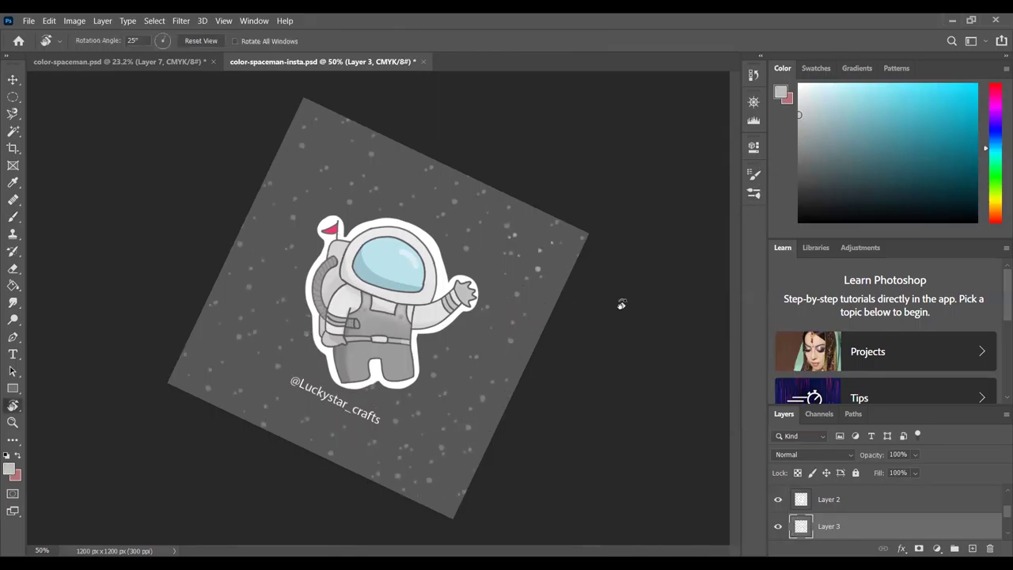
{"action": "left_click_drag", "start_coordinate": [622, 301], "coordinate": [559, 380]}
{"action": "left_click", "coordinate": [753, 174]}
{"action": "double_click", "coordinate": [657, 212]}
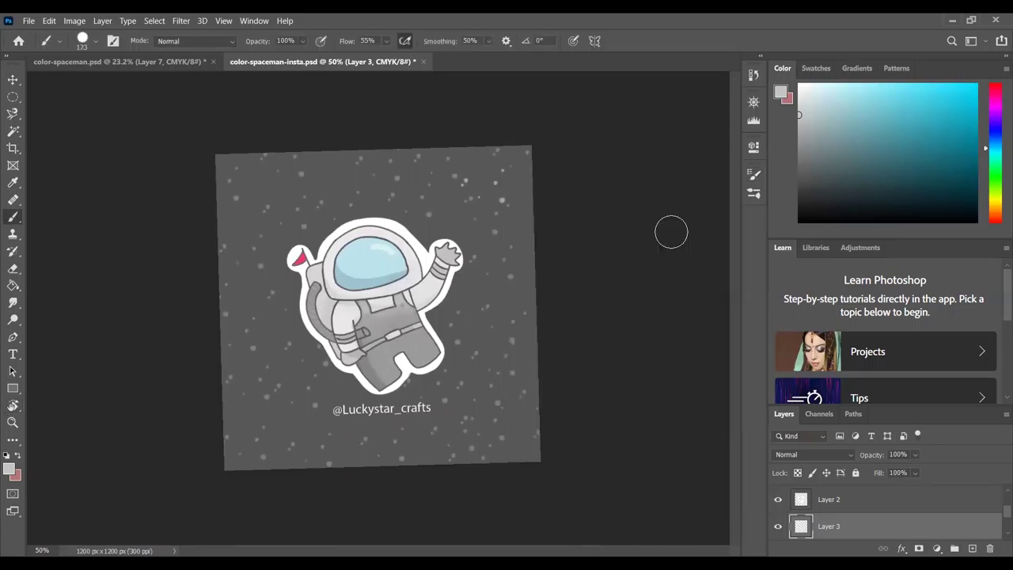